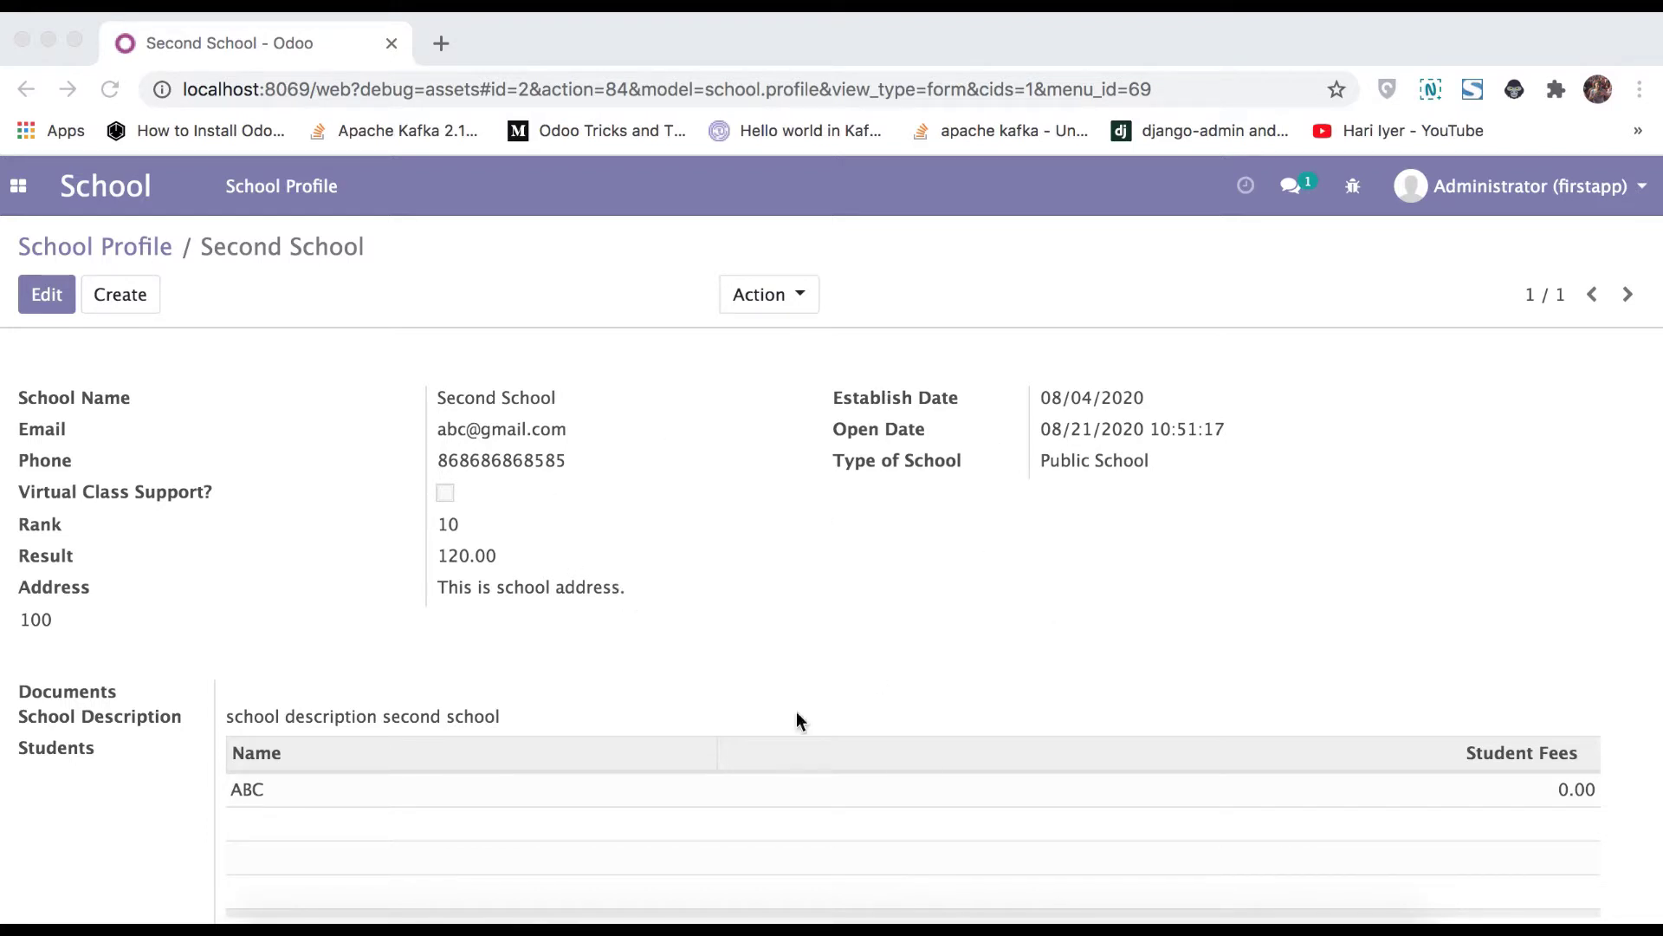
scroll(936, 721, "down", 2)
scroll(937, 720, "up", 2)
- Show the Action menu's delete and duplicate options for the Second School record
left_click(746, 353)
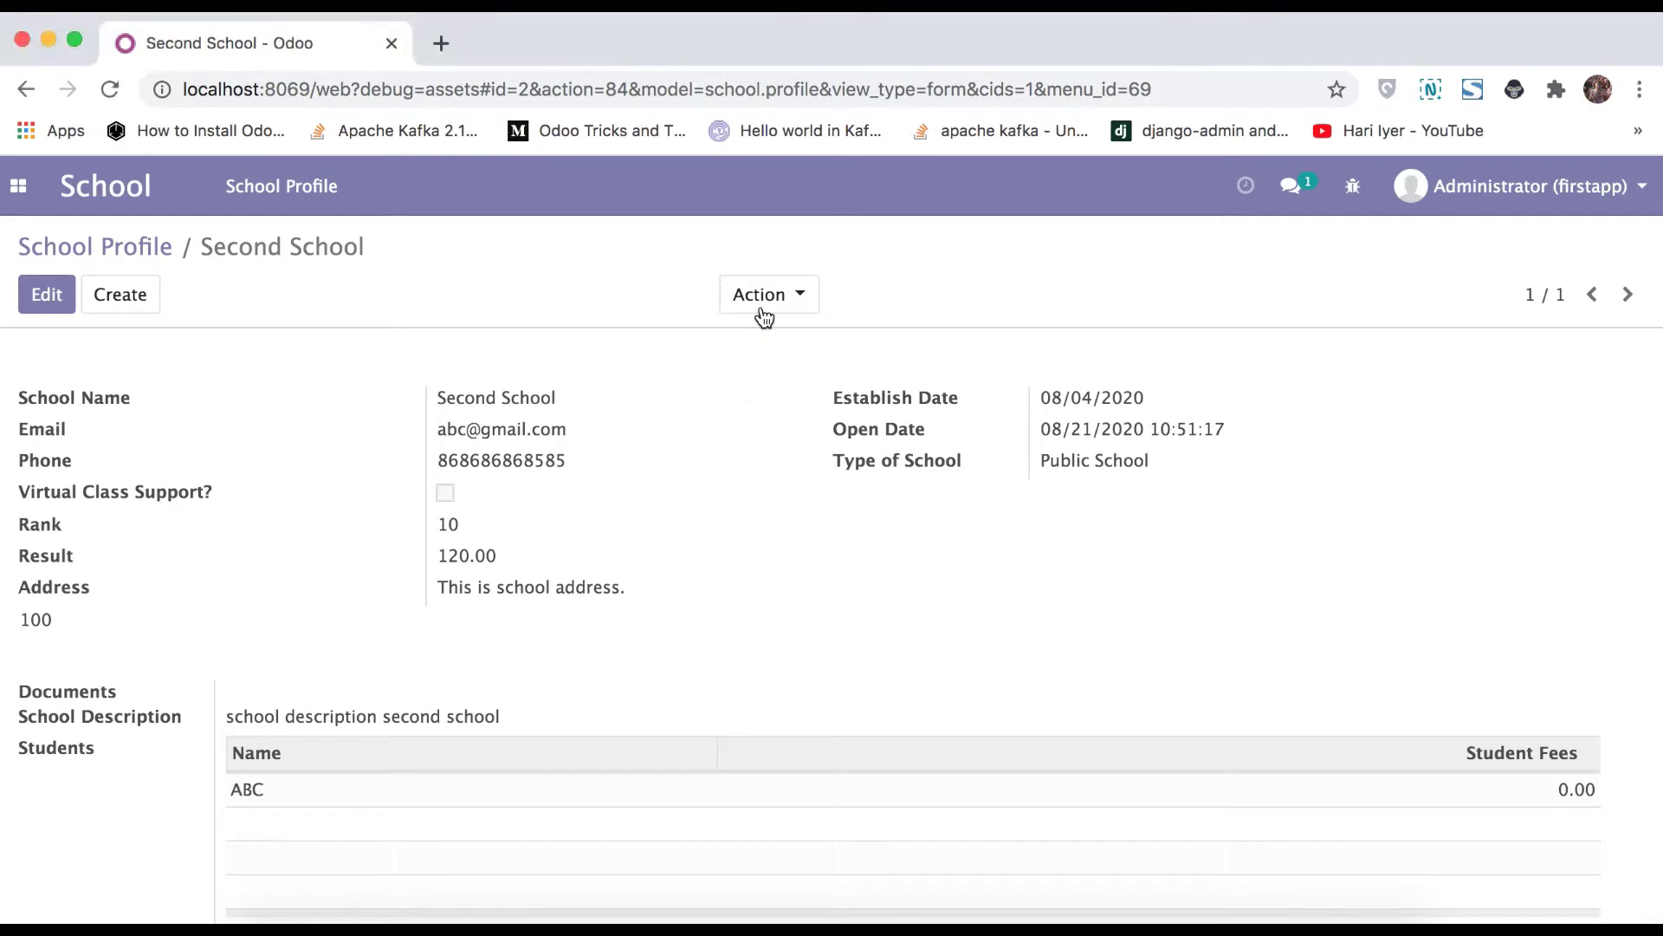
left_click(762, 313)
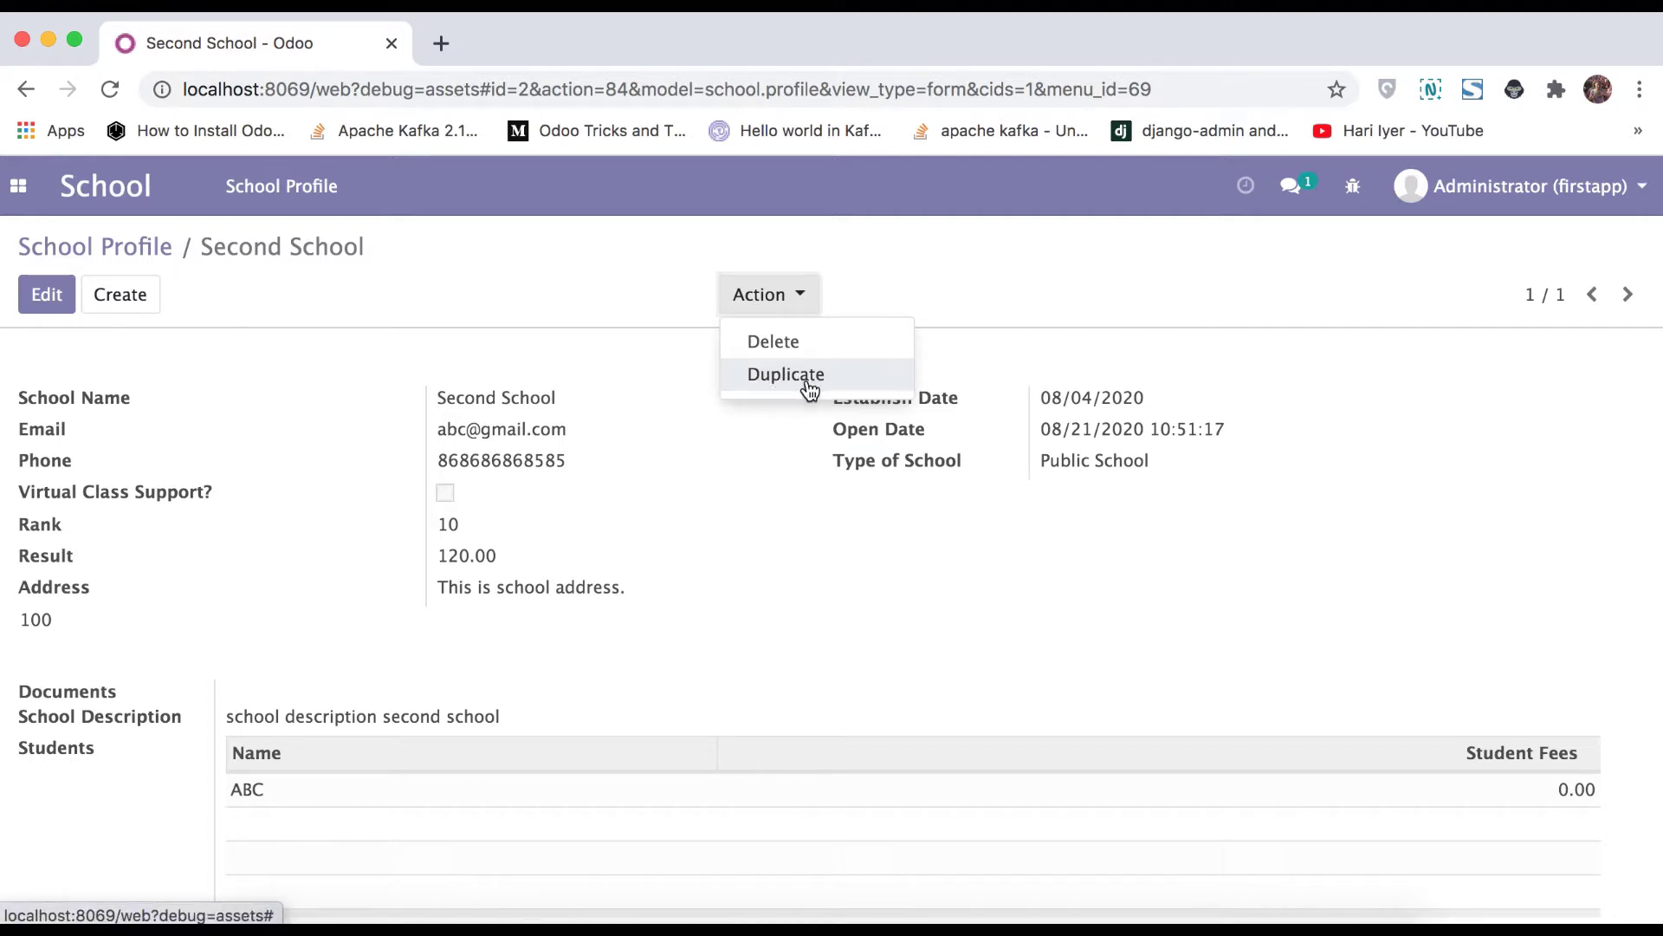
left_click(791, 470)
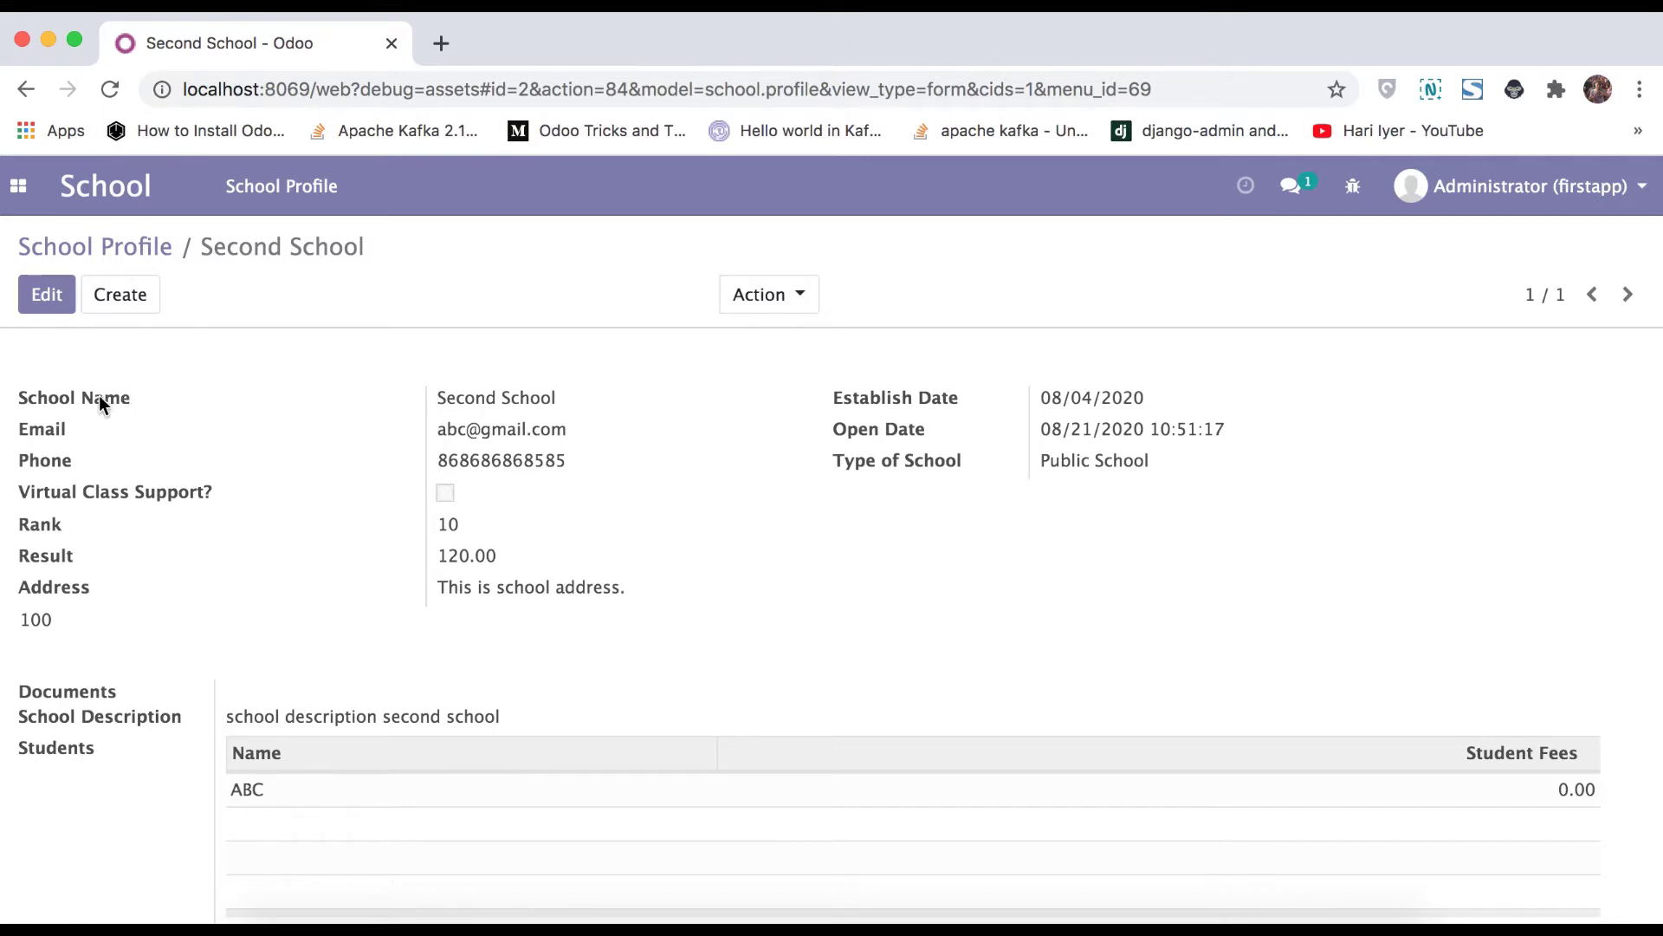
left_click_drag(128, 401, 19, 400)
left_click(235, 410)
left_click(786, 295)
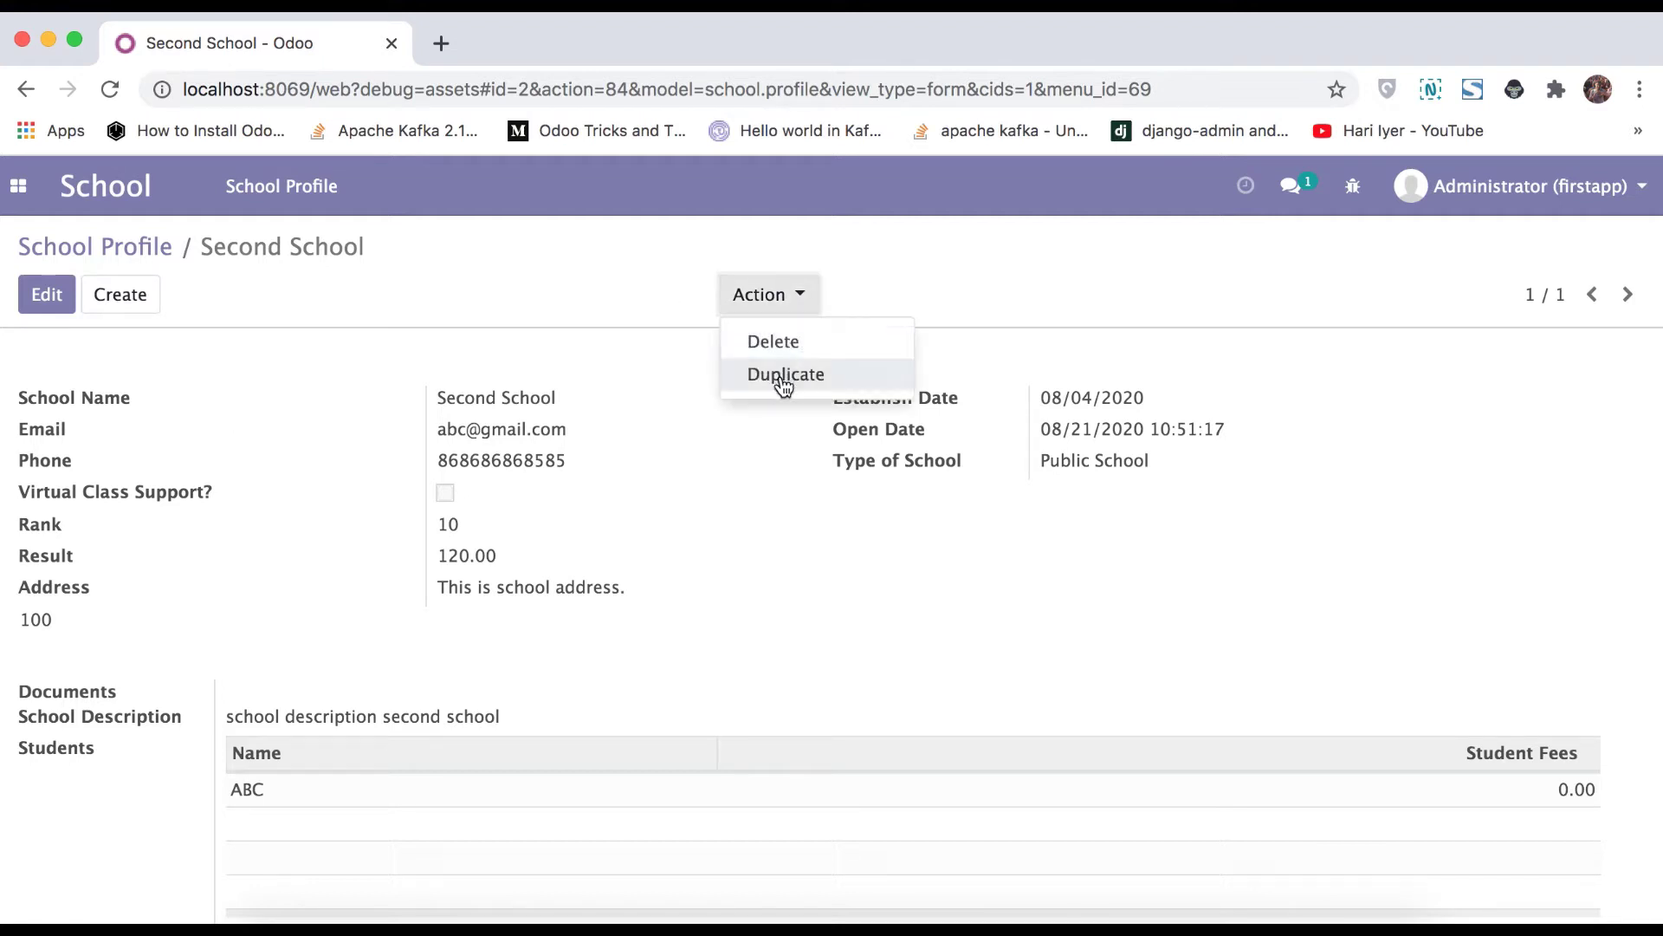
- Duplicate Second School, save the copy, and return to the School Profile list
left_click(576, 251)
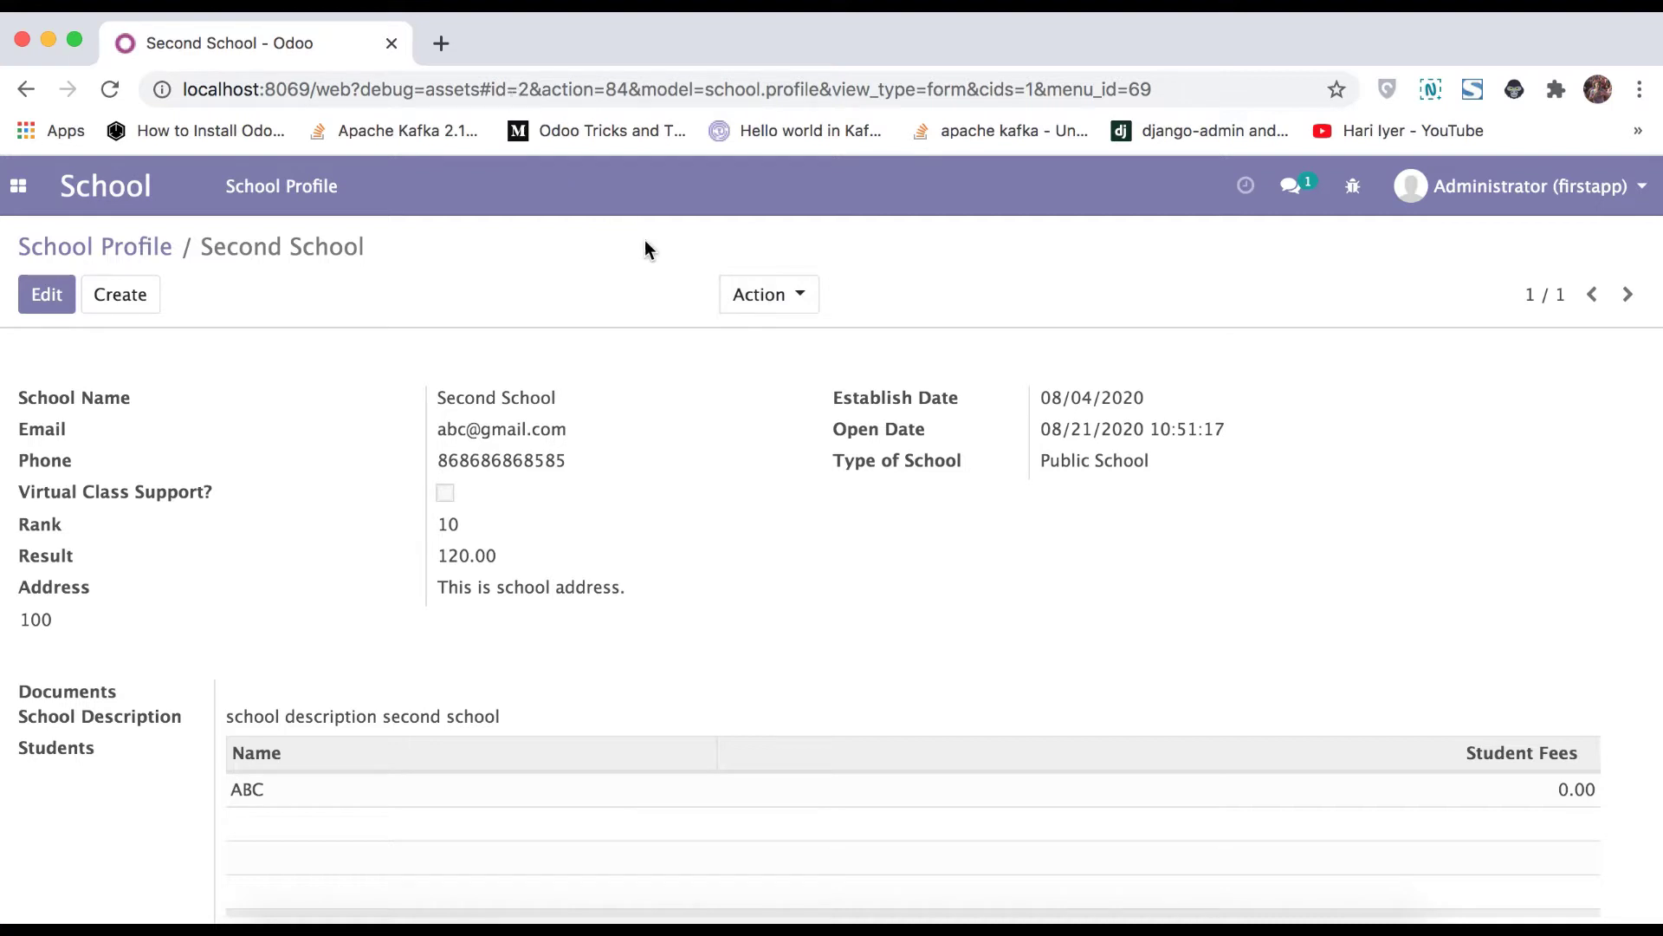
left_click(762, 300)
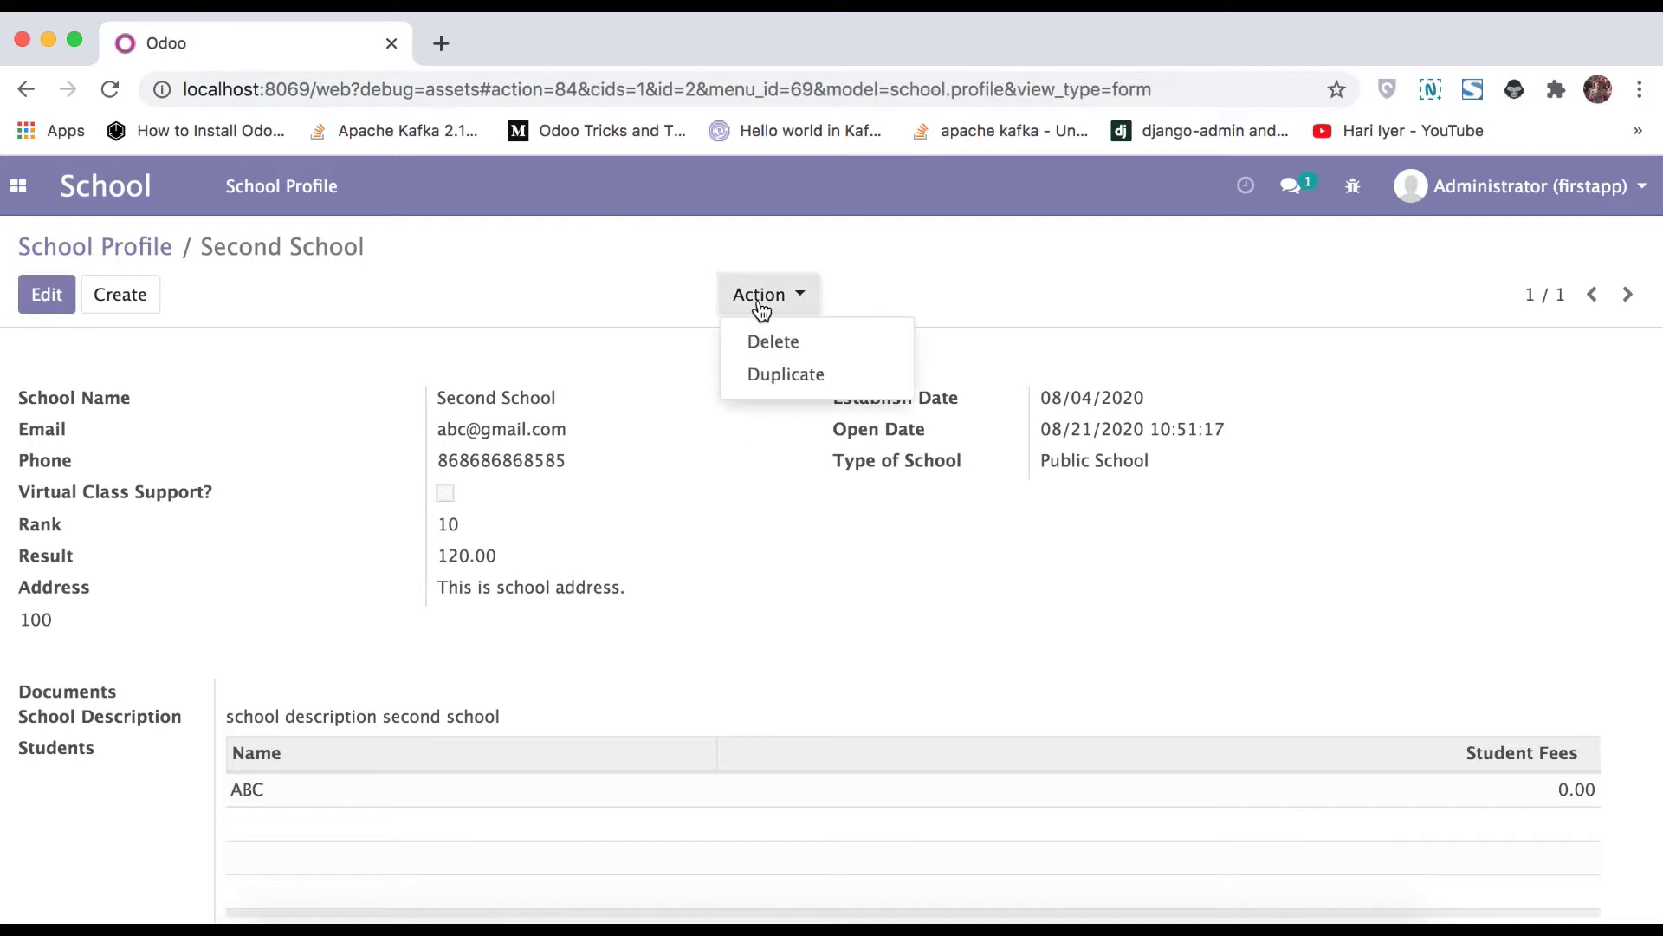
left_click(762, 375)
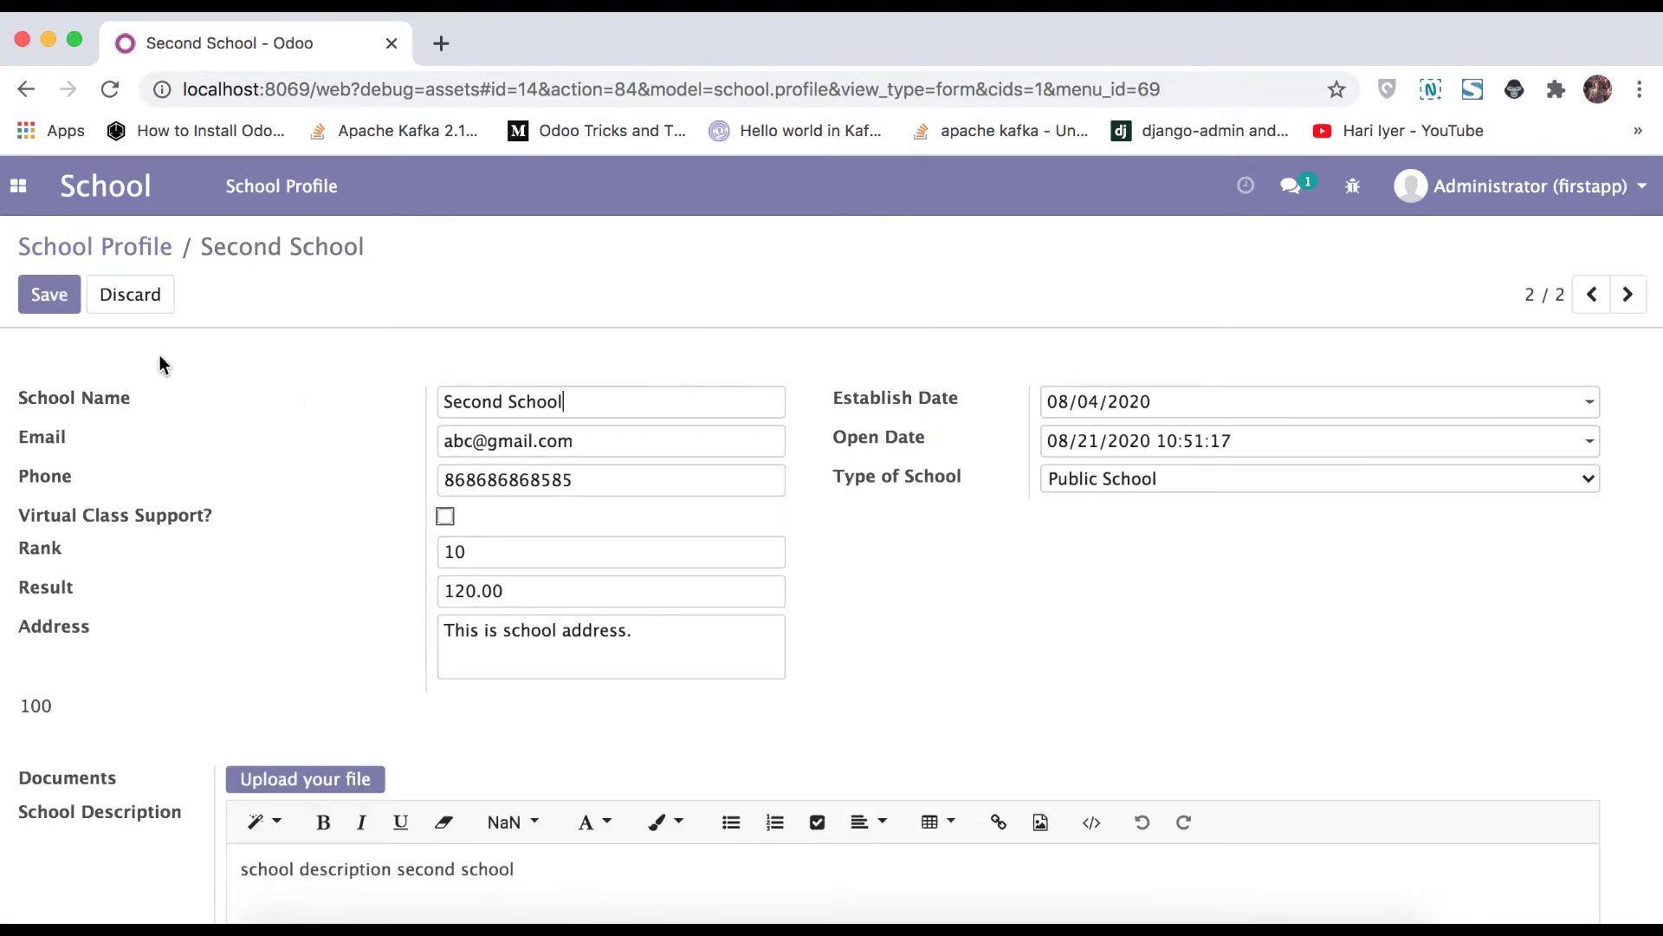
left_click(52, 298)
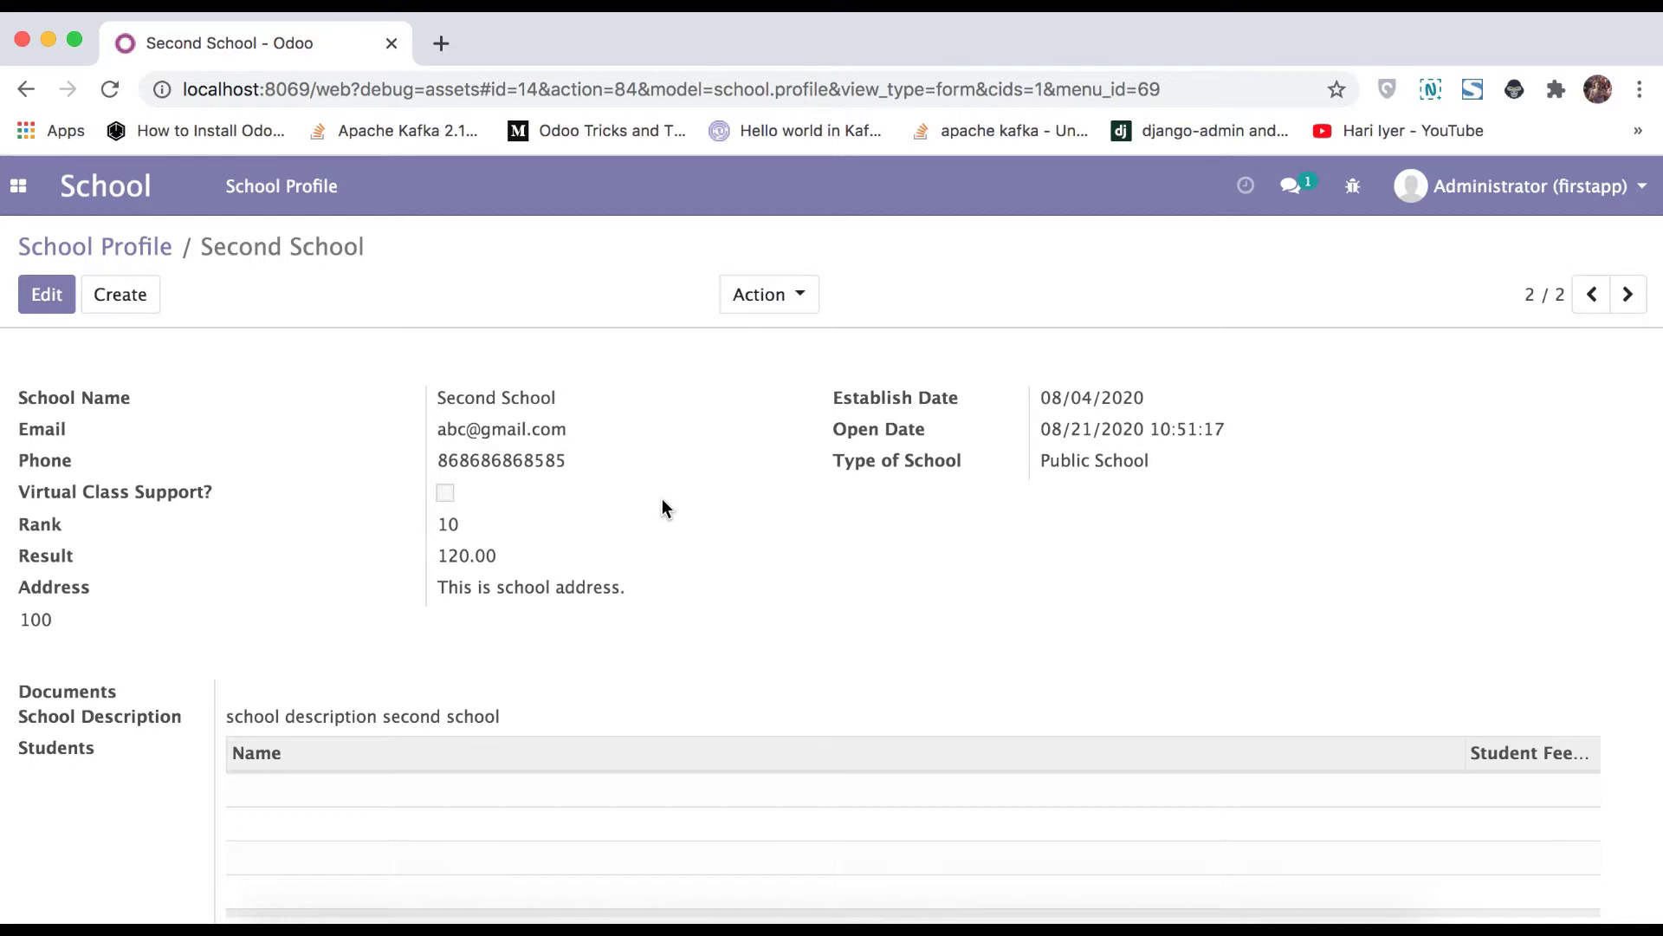
left_click(148, 249)
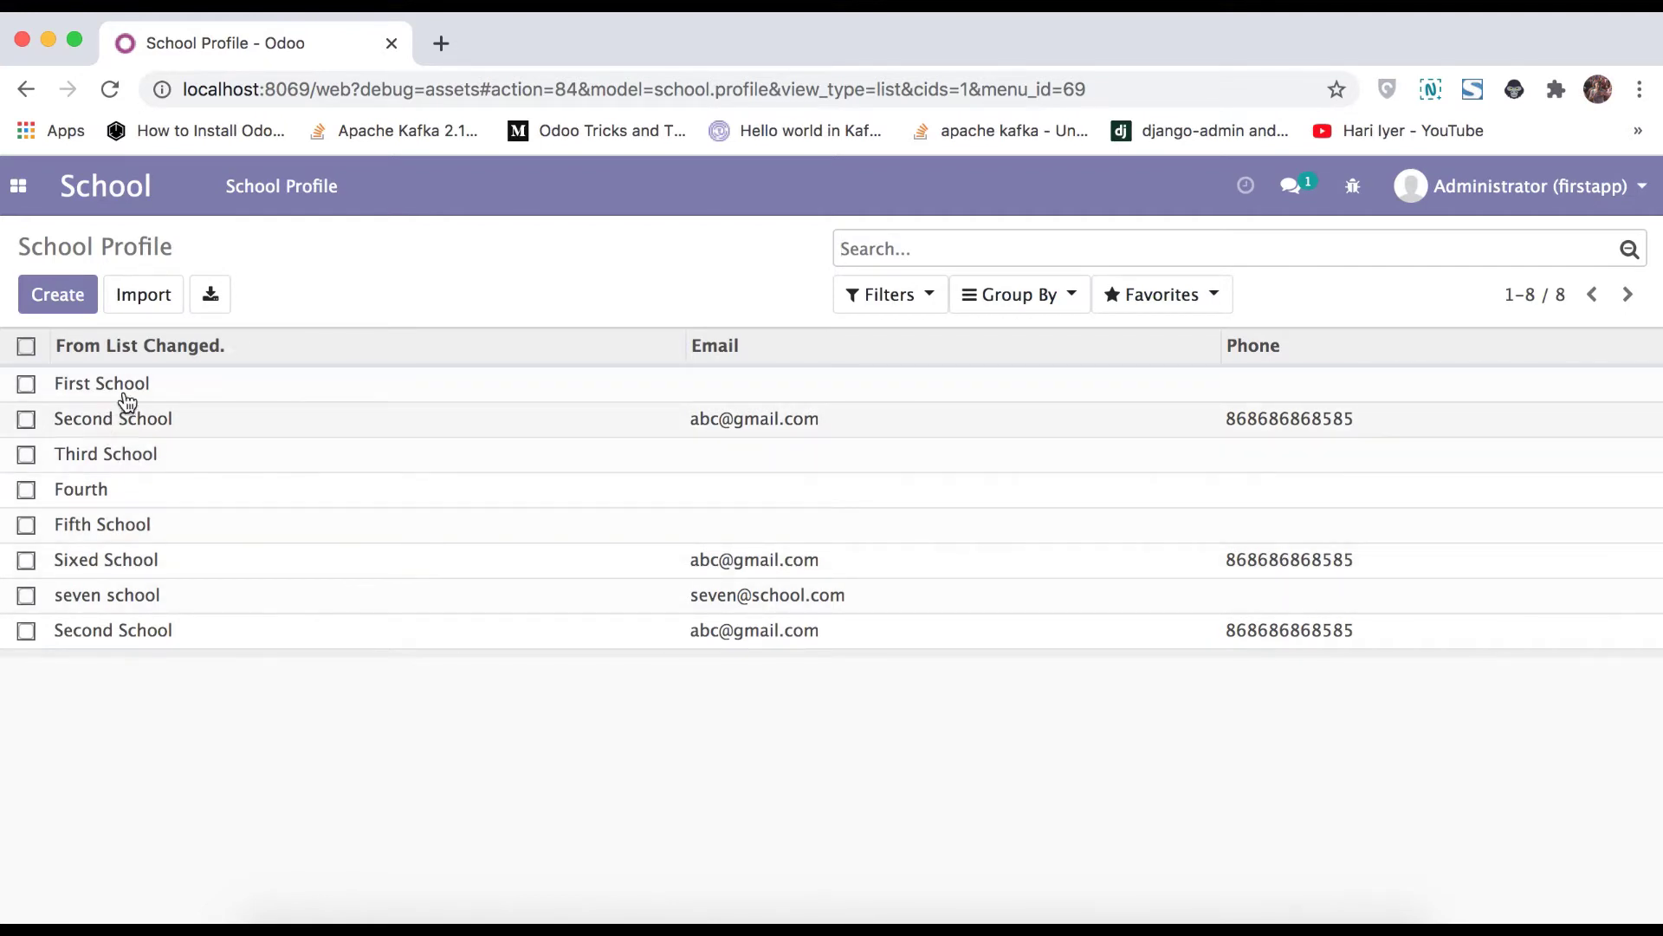
- Sort schools by name and open the duplicated Second School record (5 of 8)
left_click(111, 347)
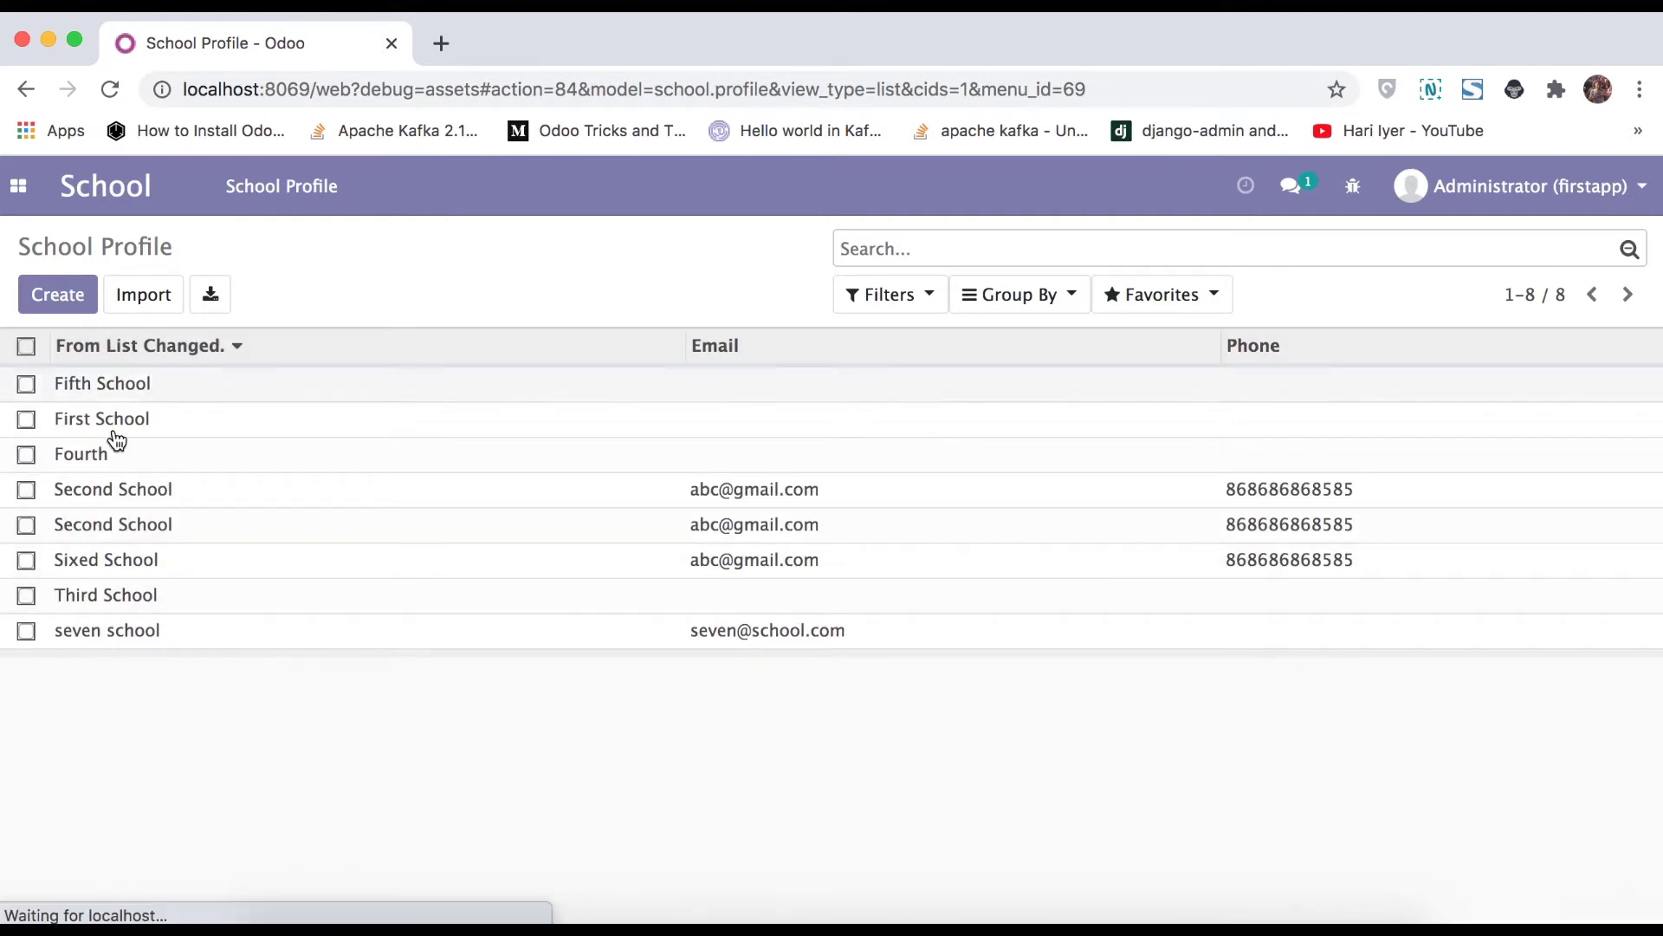
left_click(112, 523)
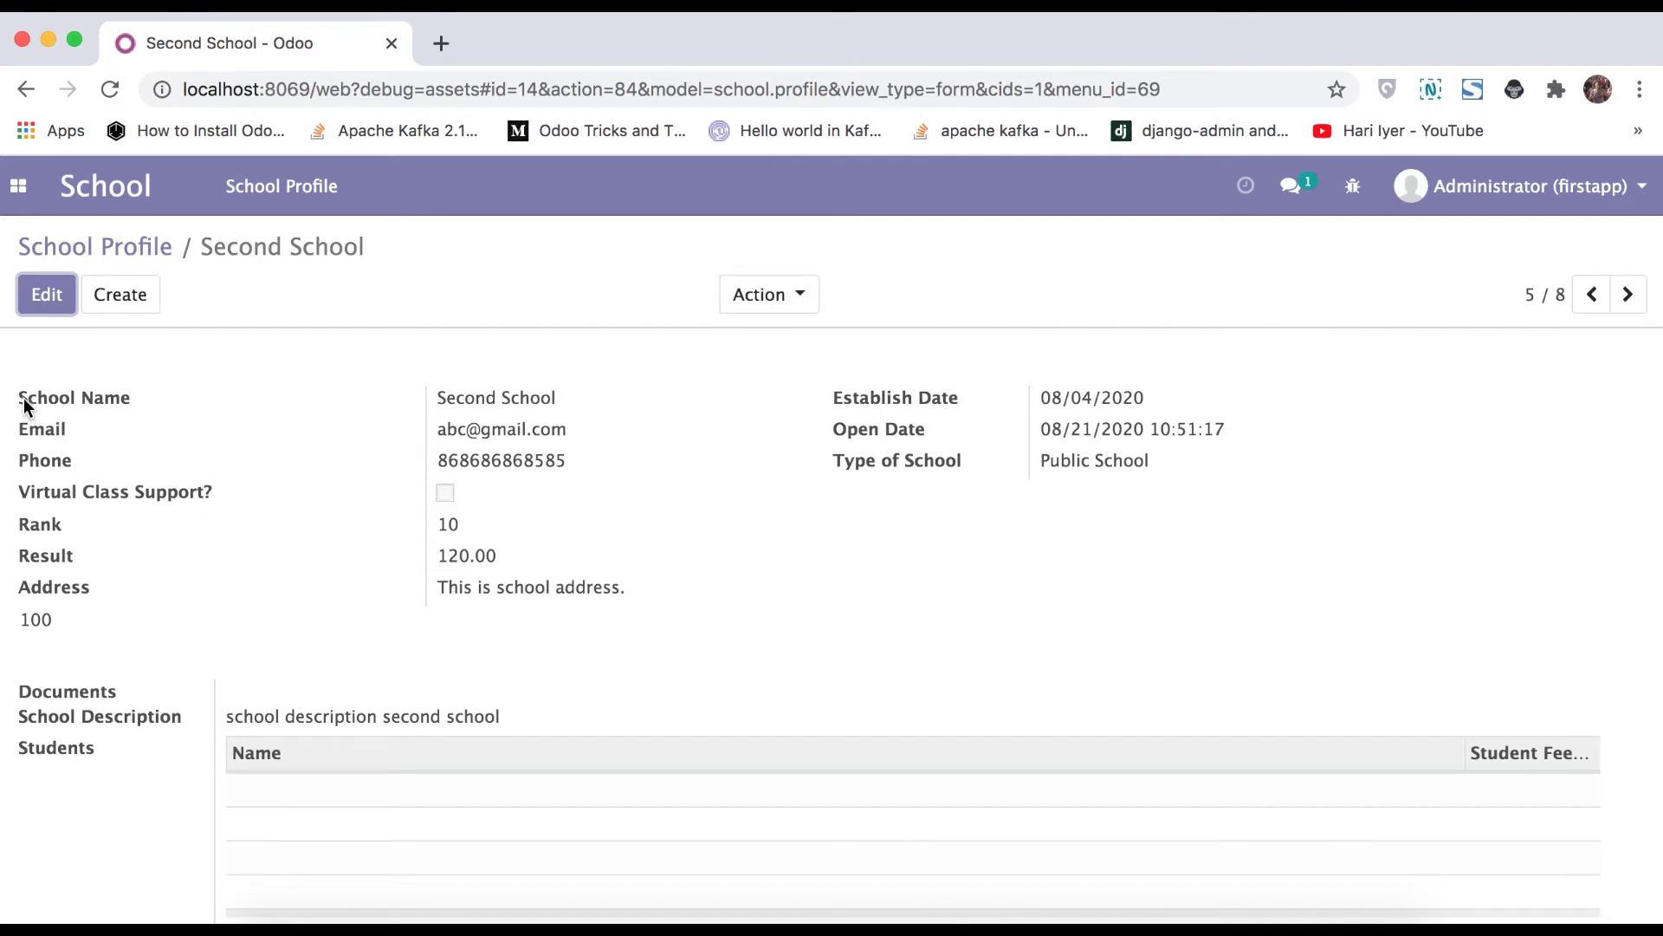
left_click_drag(27, 398, 156, 398)
mouse_move(29, 430)
left_mouse_down()
mouse_move(36, 452)
mouse_move(14, 472)
left_mouse_up()
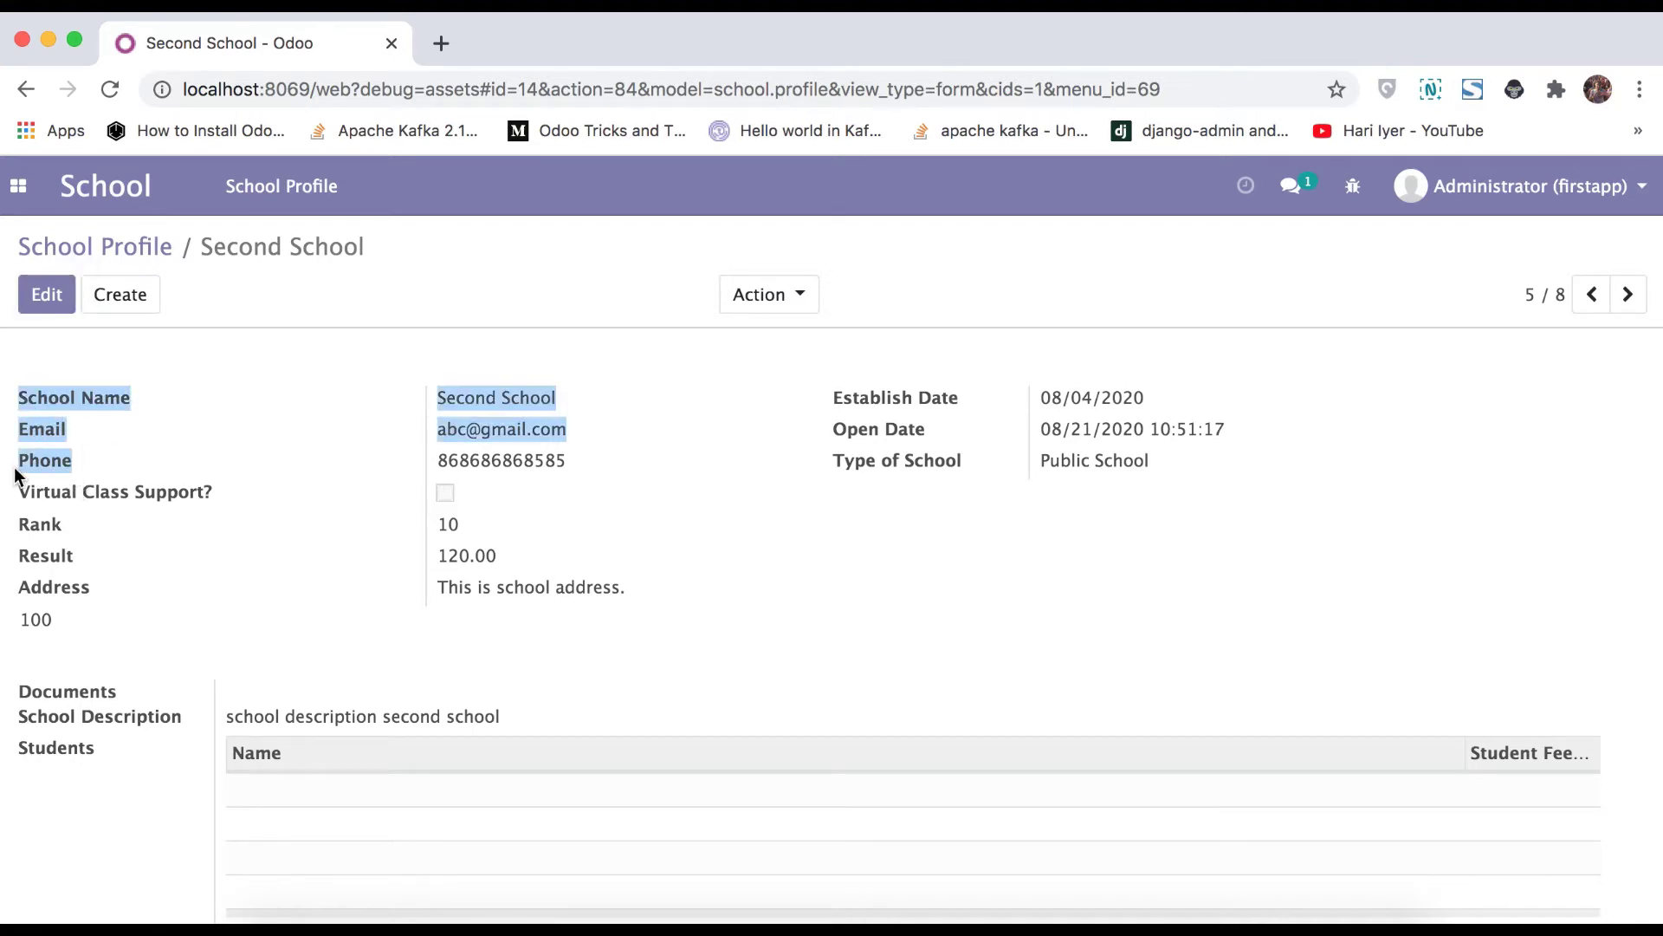
left_click(770, 552)
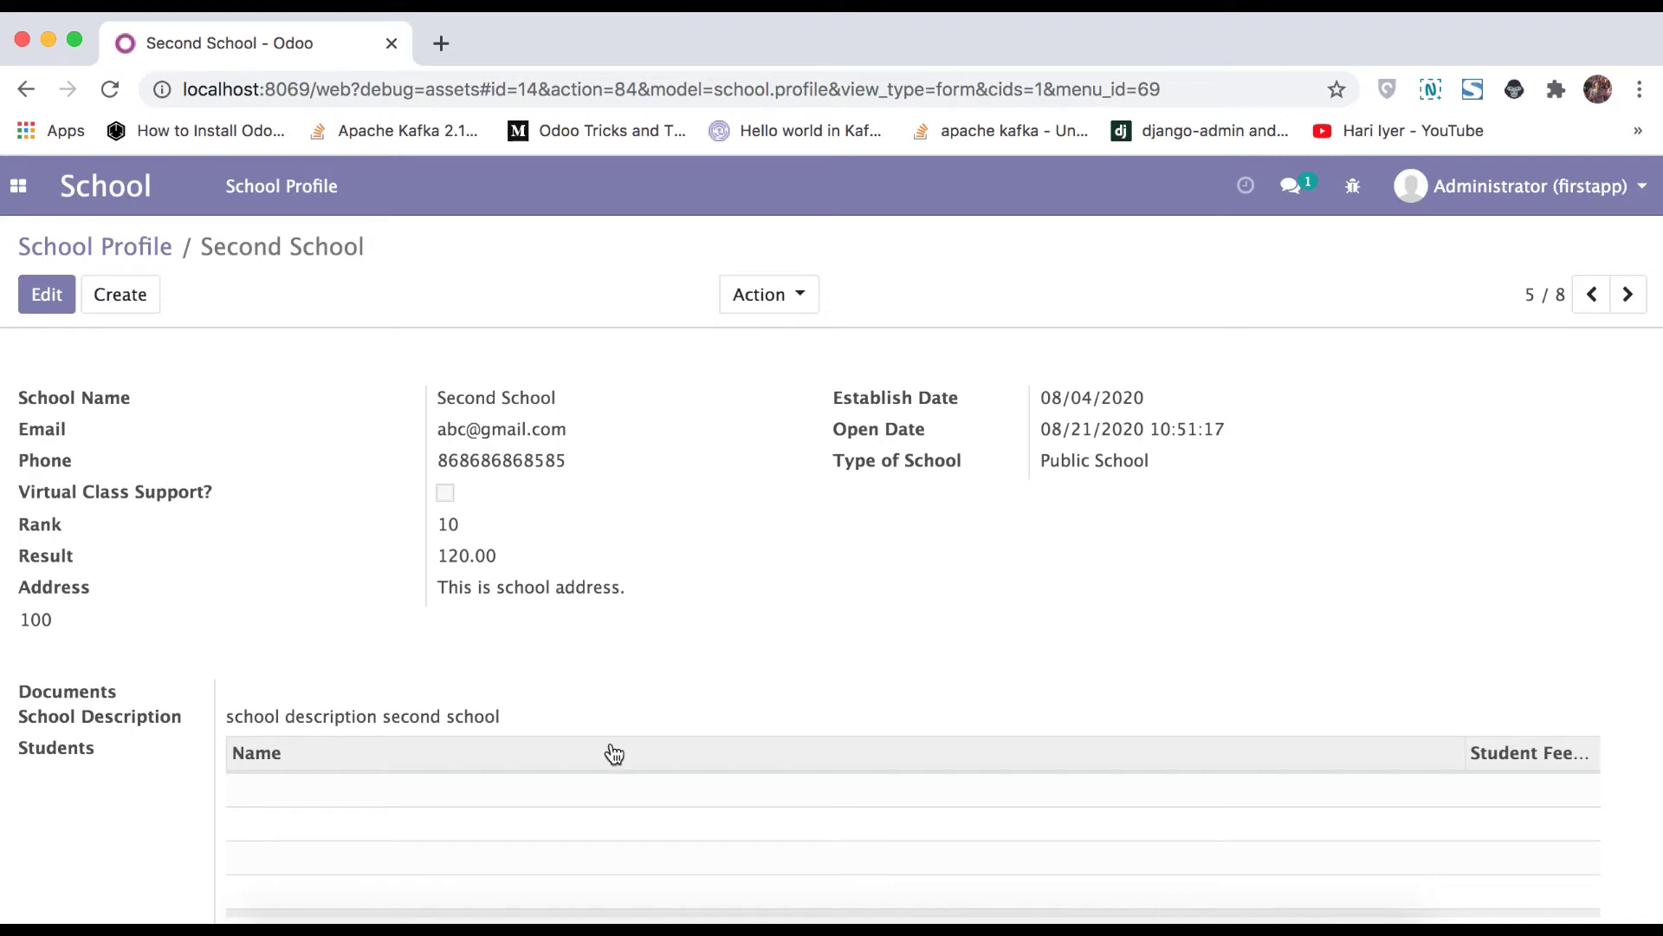
left_click(533, 912)
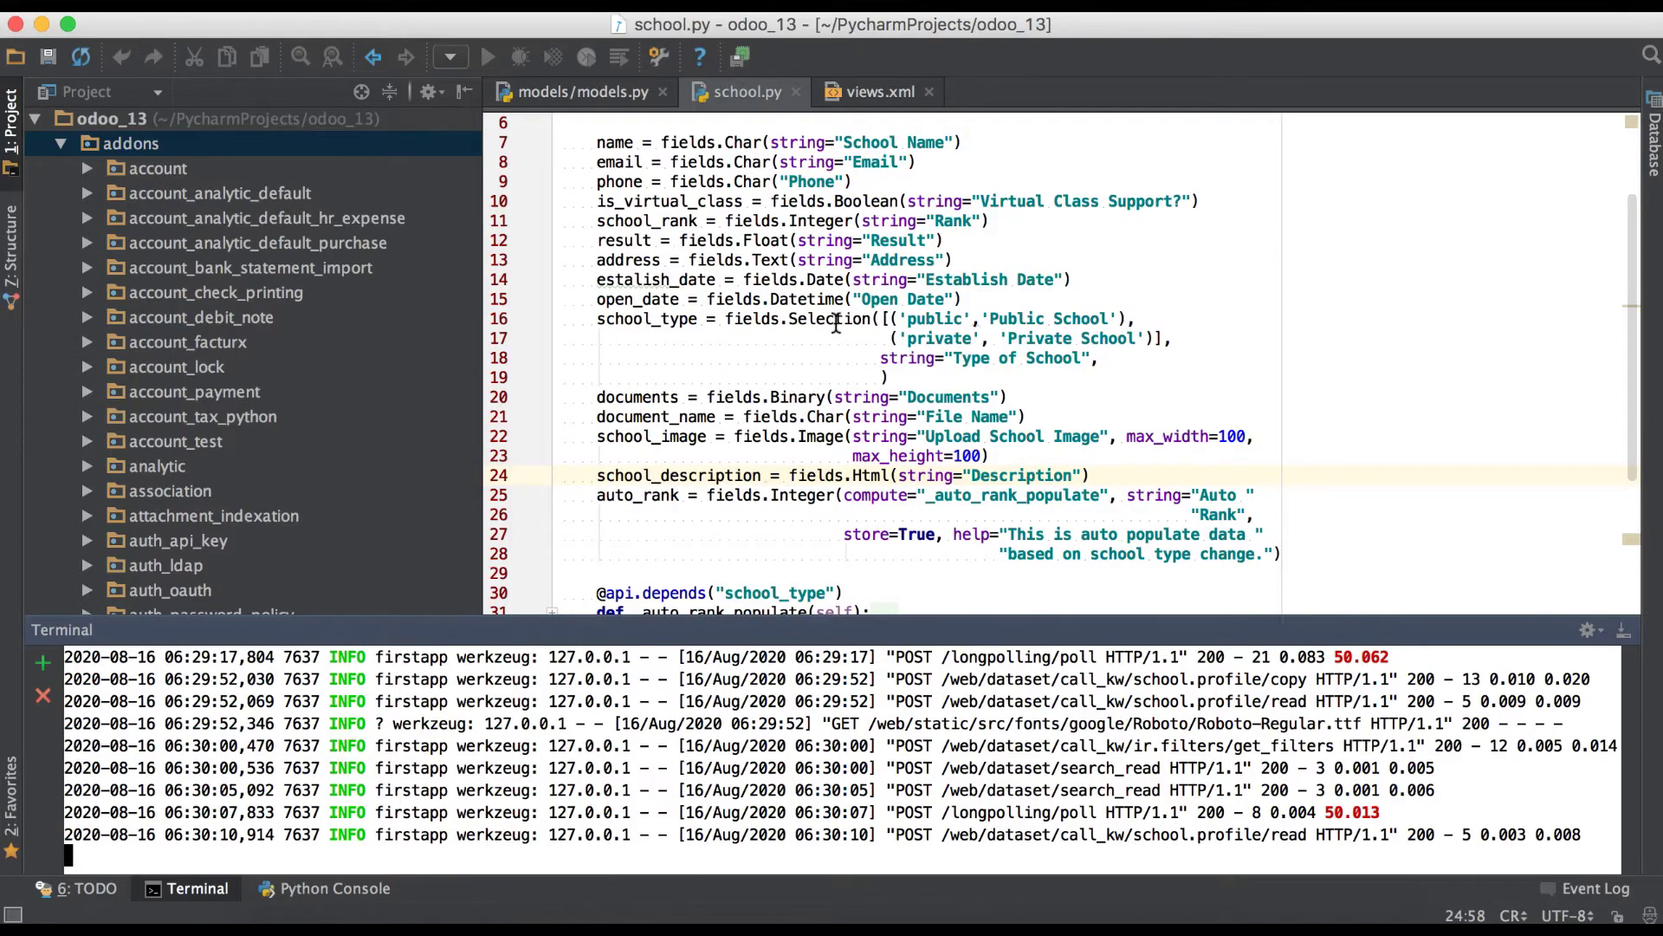
scroll(728, 313, "up", 2)
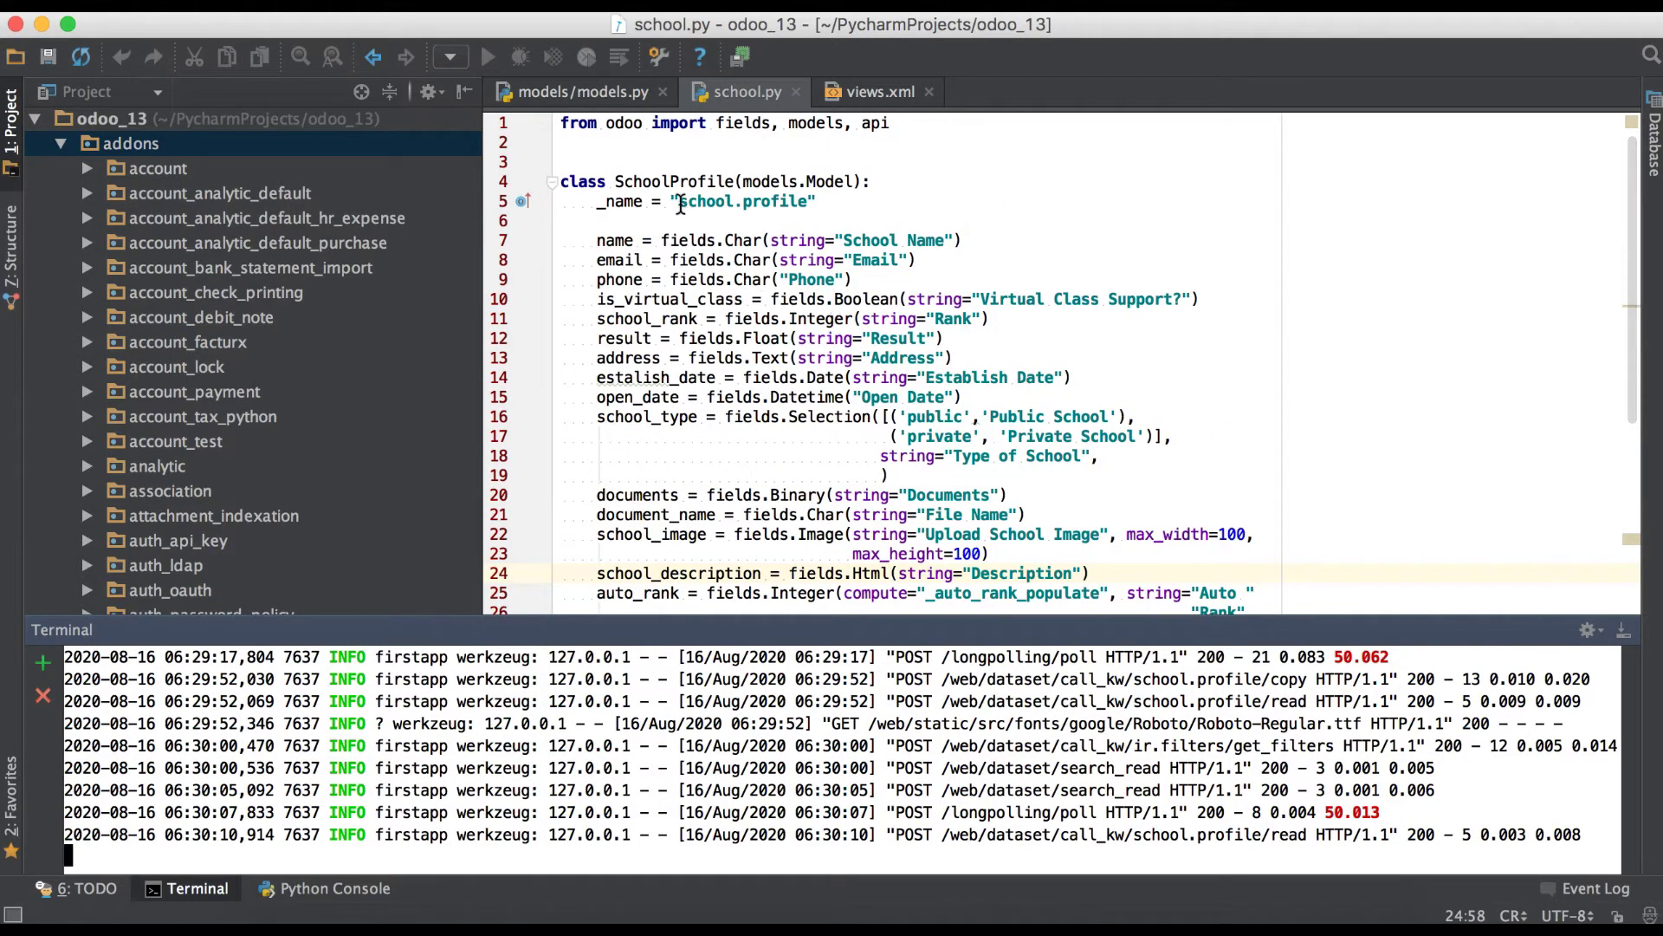
- Copy ', copy=False' from the School Name field and add it to Email
left_click_drag(677, 202, 817, 201)
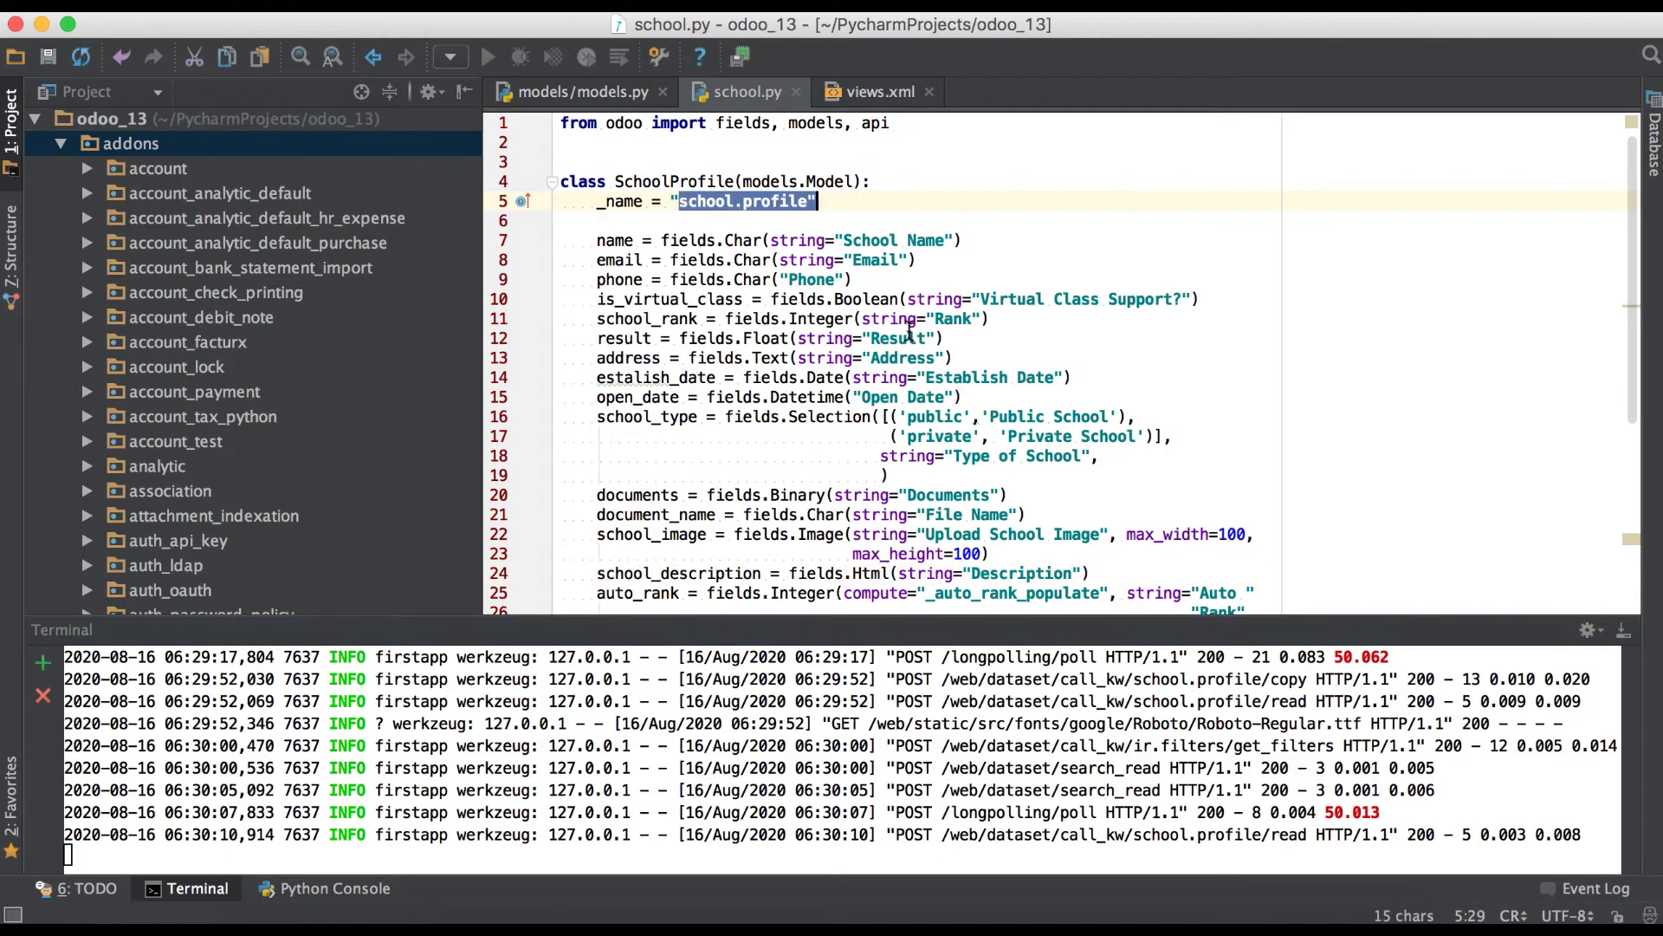
left_click(962, 241)
type(",")
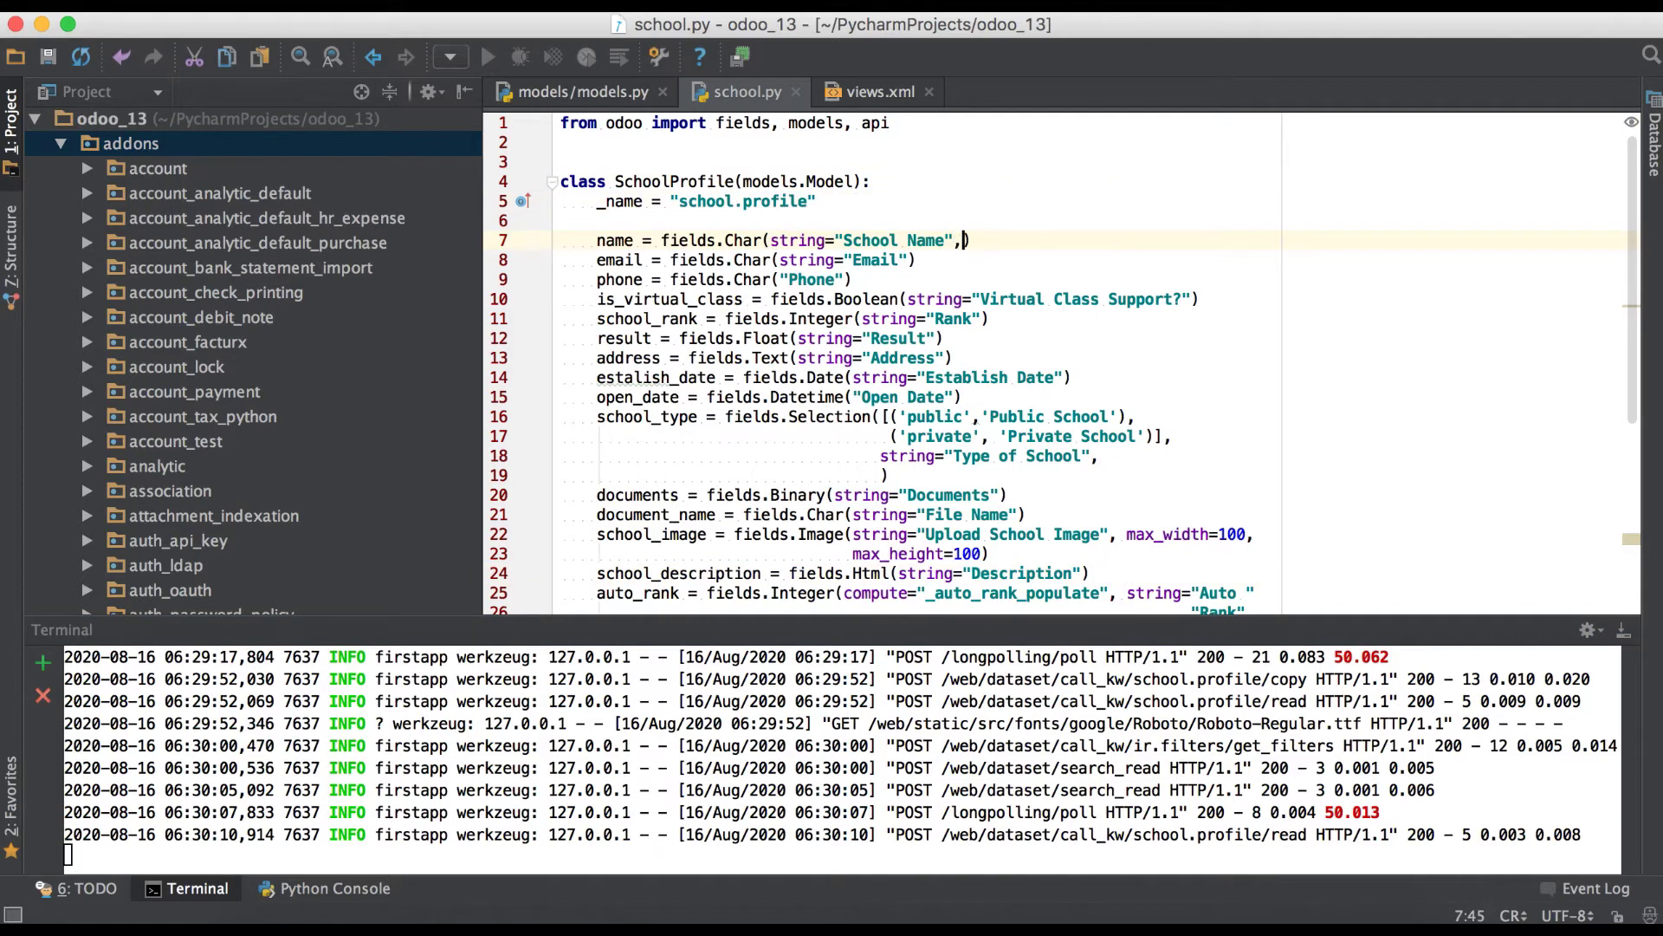
type(" copy")
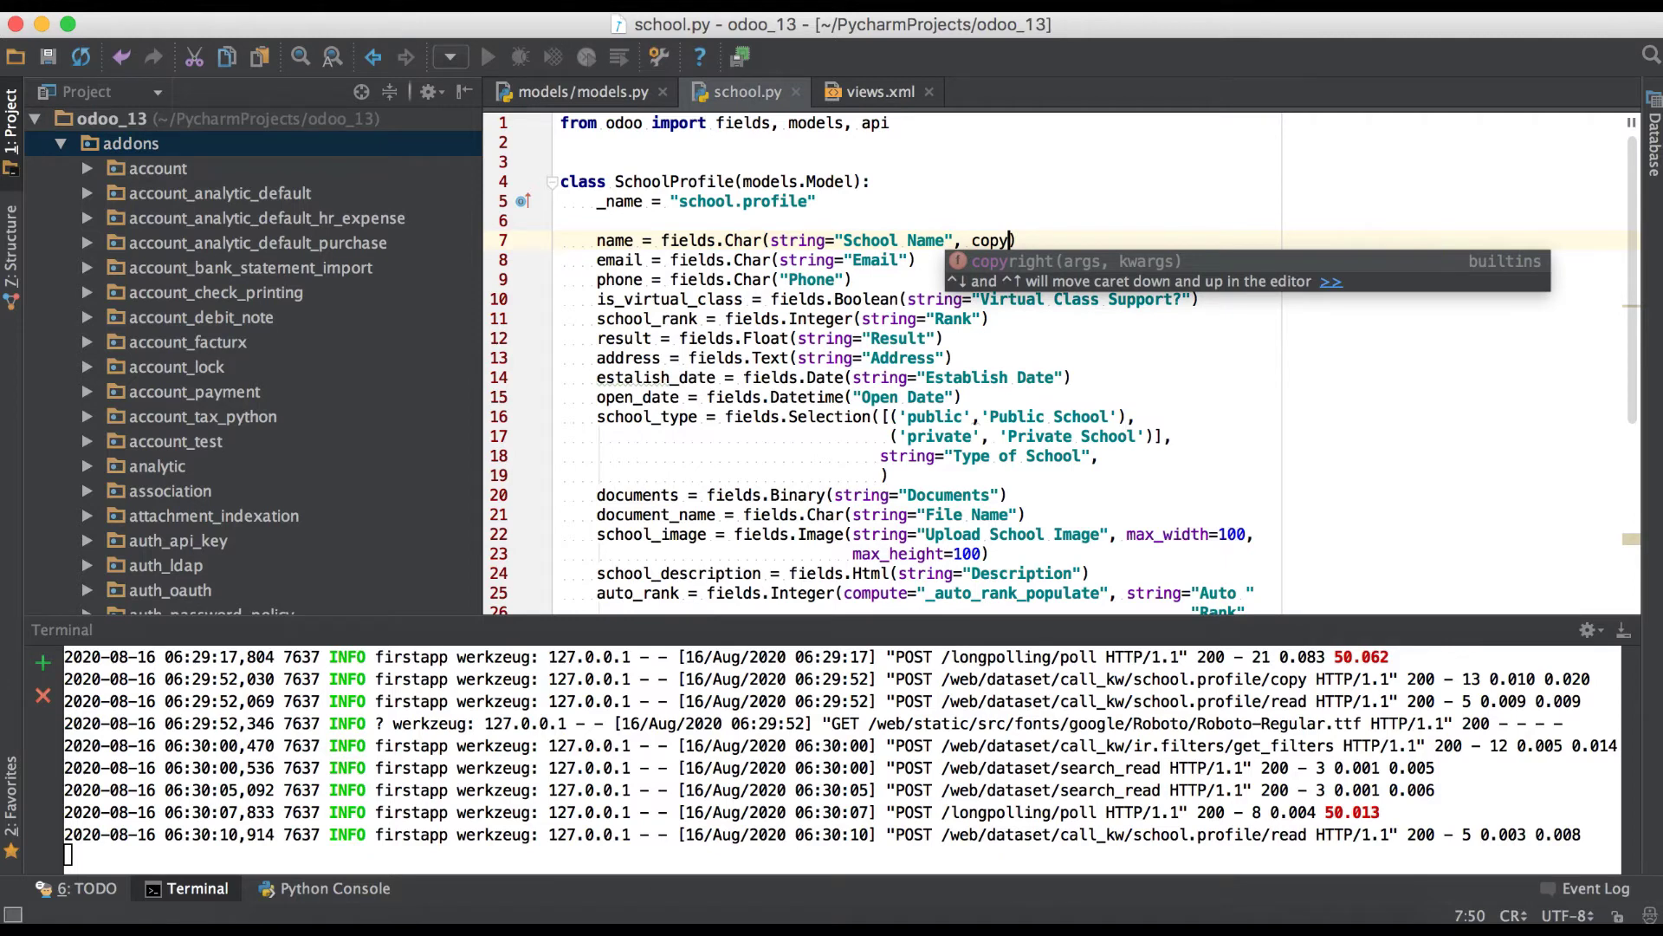
type("=False")
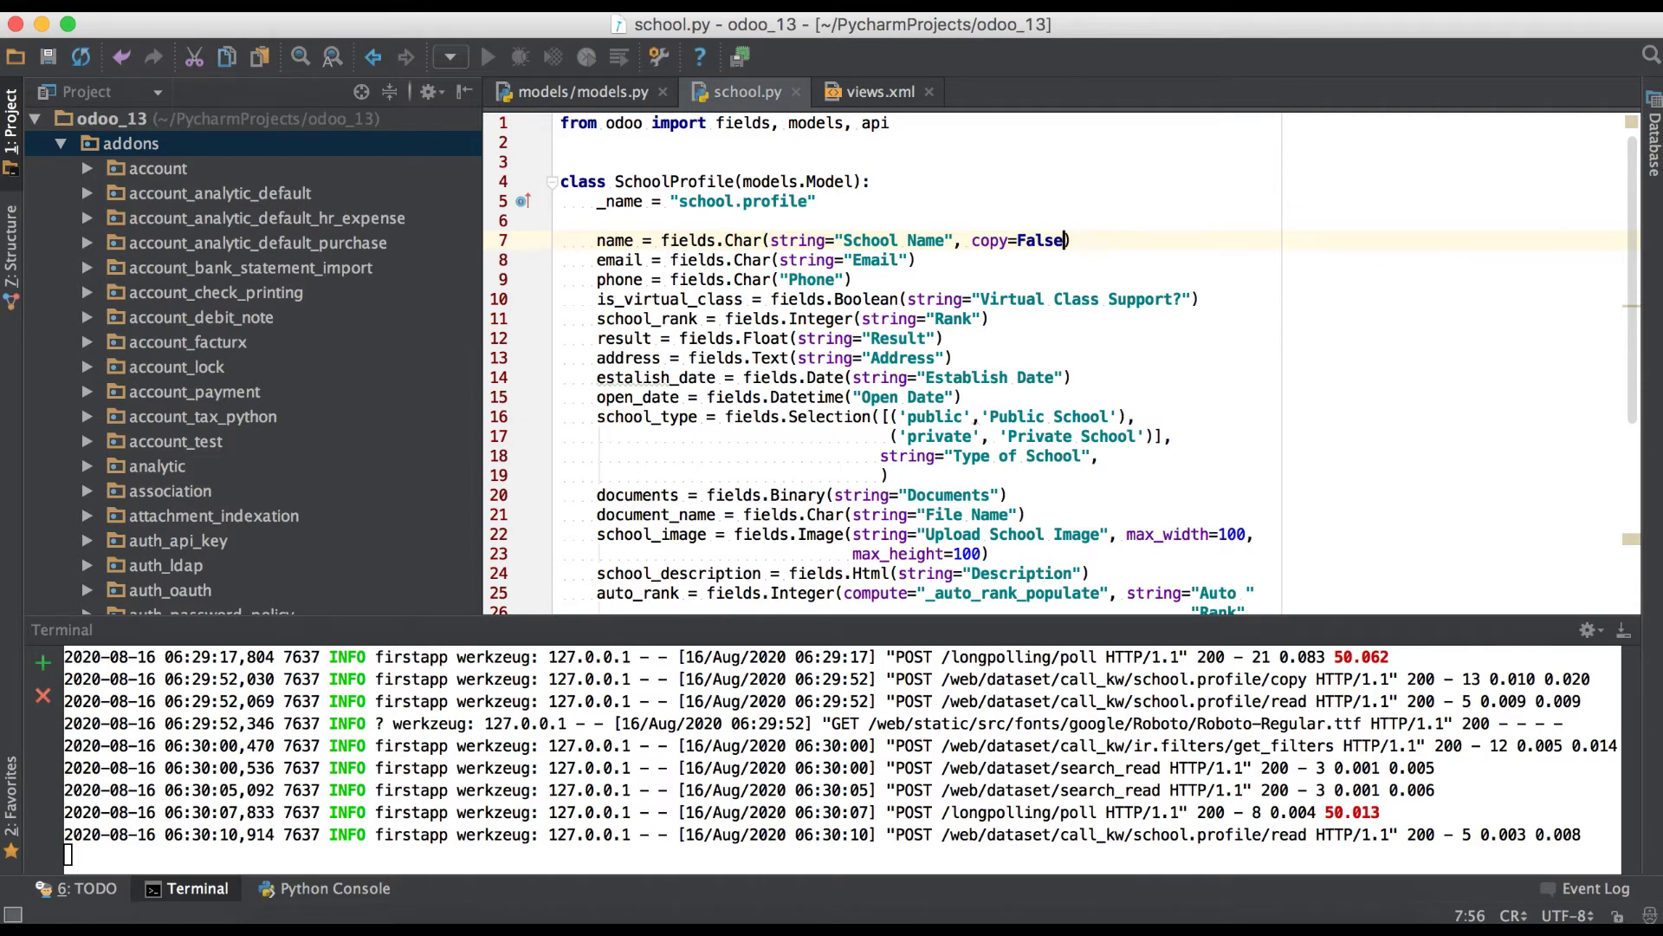
key("shift+Left")
key("shift+Left")
key("shift+Left")
key("shift+Left")
key("shift+Left")
key("shift+Left")
key("shift+Left")
key("shift+Left")
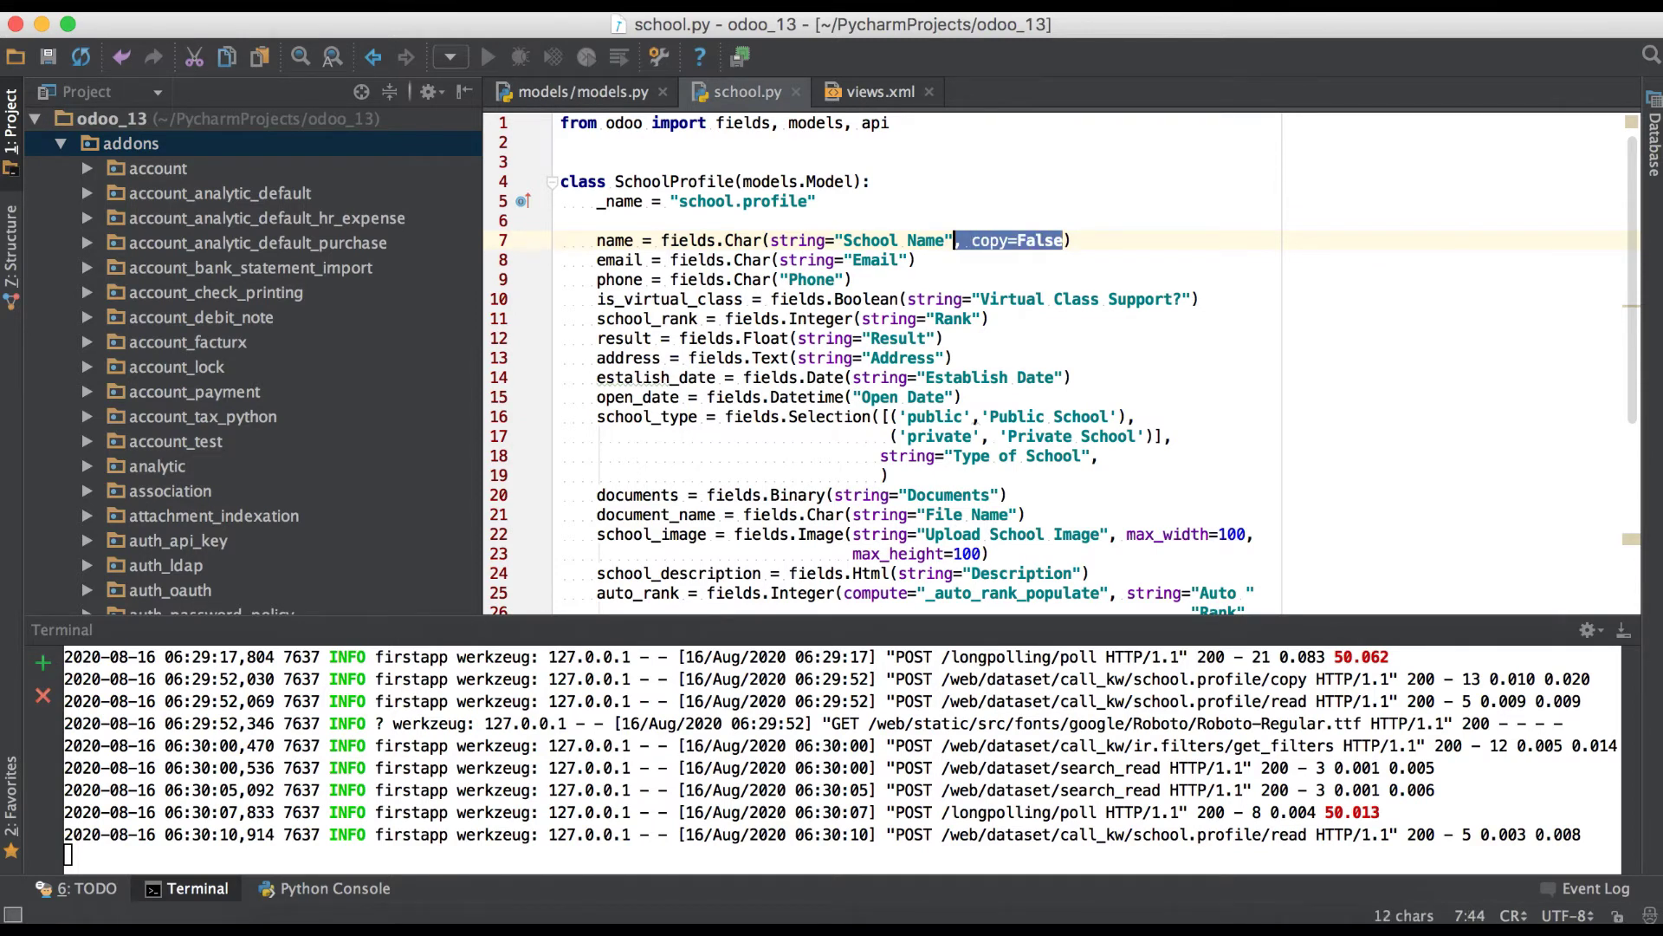
key("Right")
key("shift+Left")
key("shift+Left")
key("shift+Left")
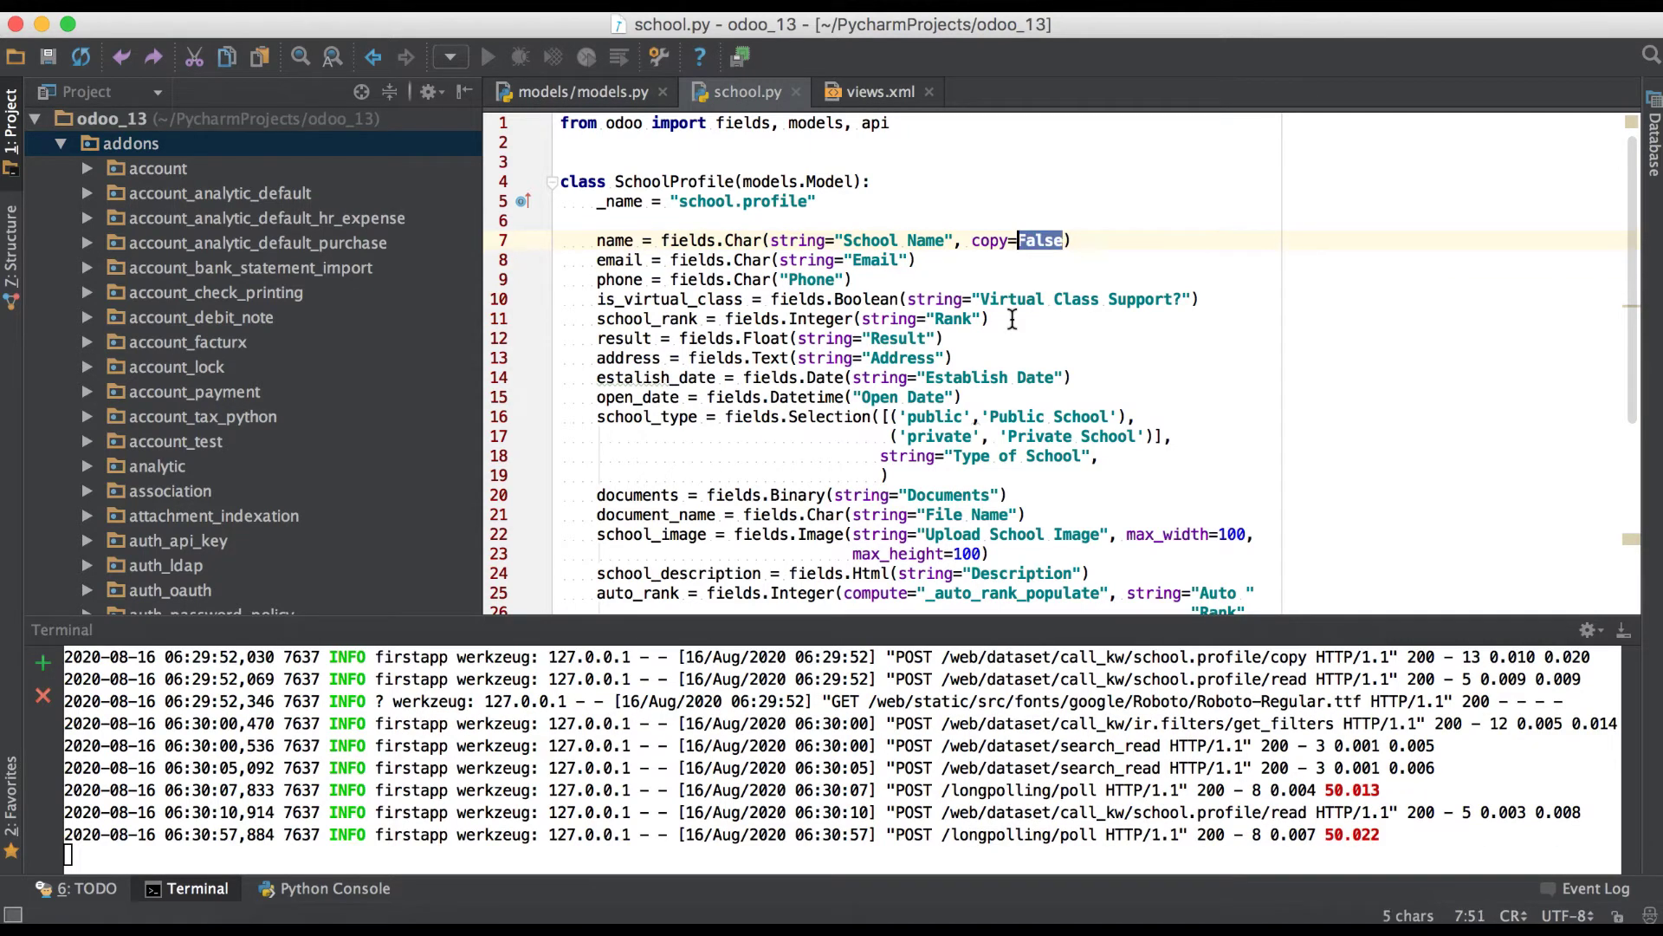
key("shift+Left")
key("shift+Left")
key("shift+Left")
key("shift+Left")
key("shift+Left")
key("ctrl+c")
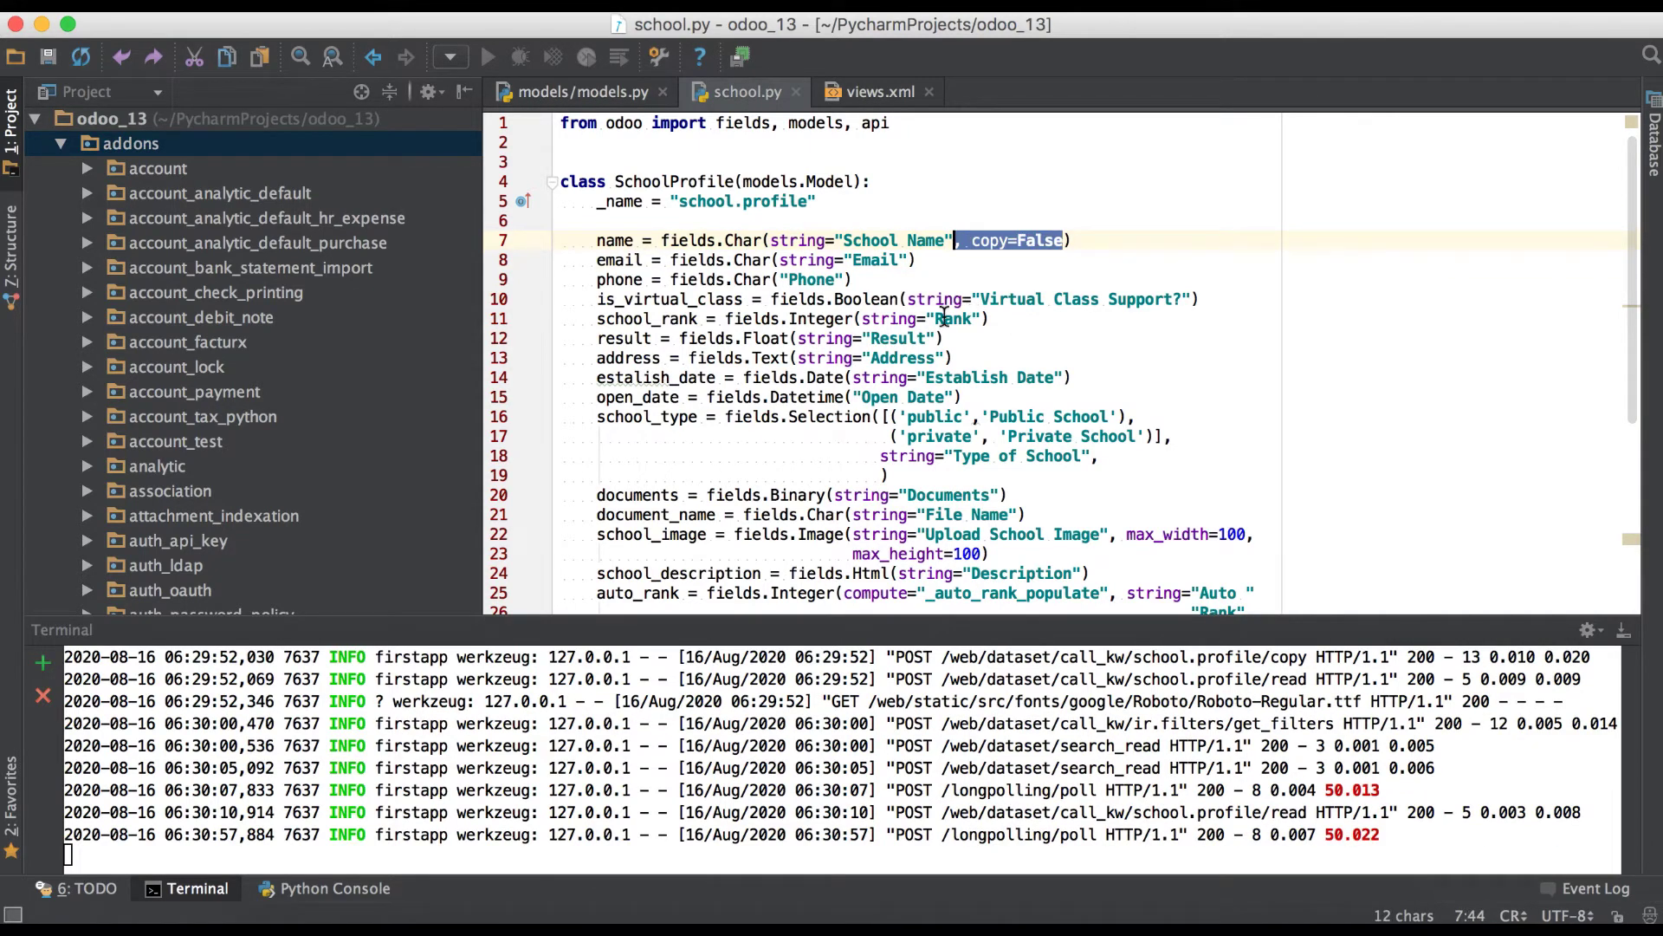
key("Down")
key("ctrl+v")
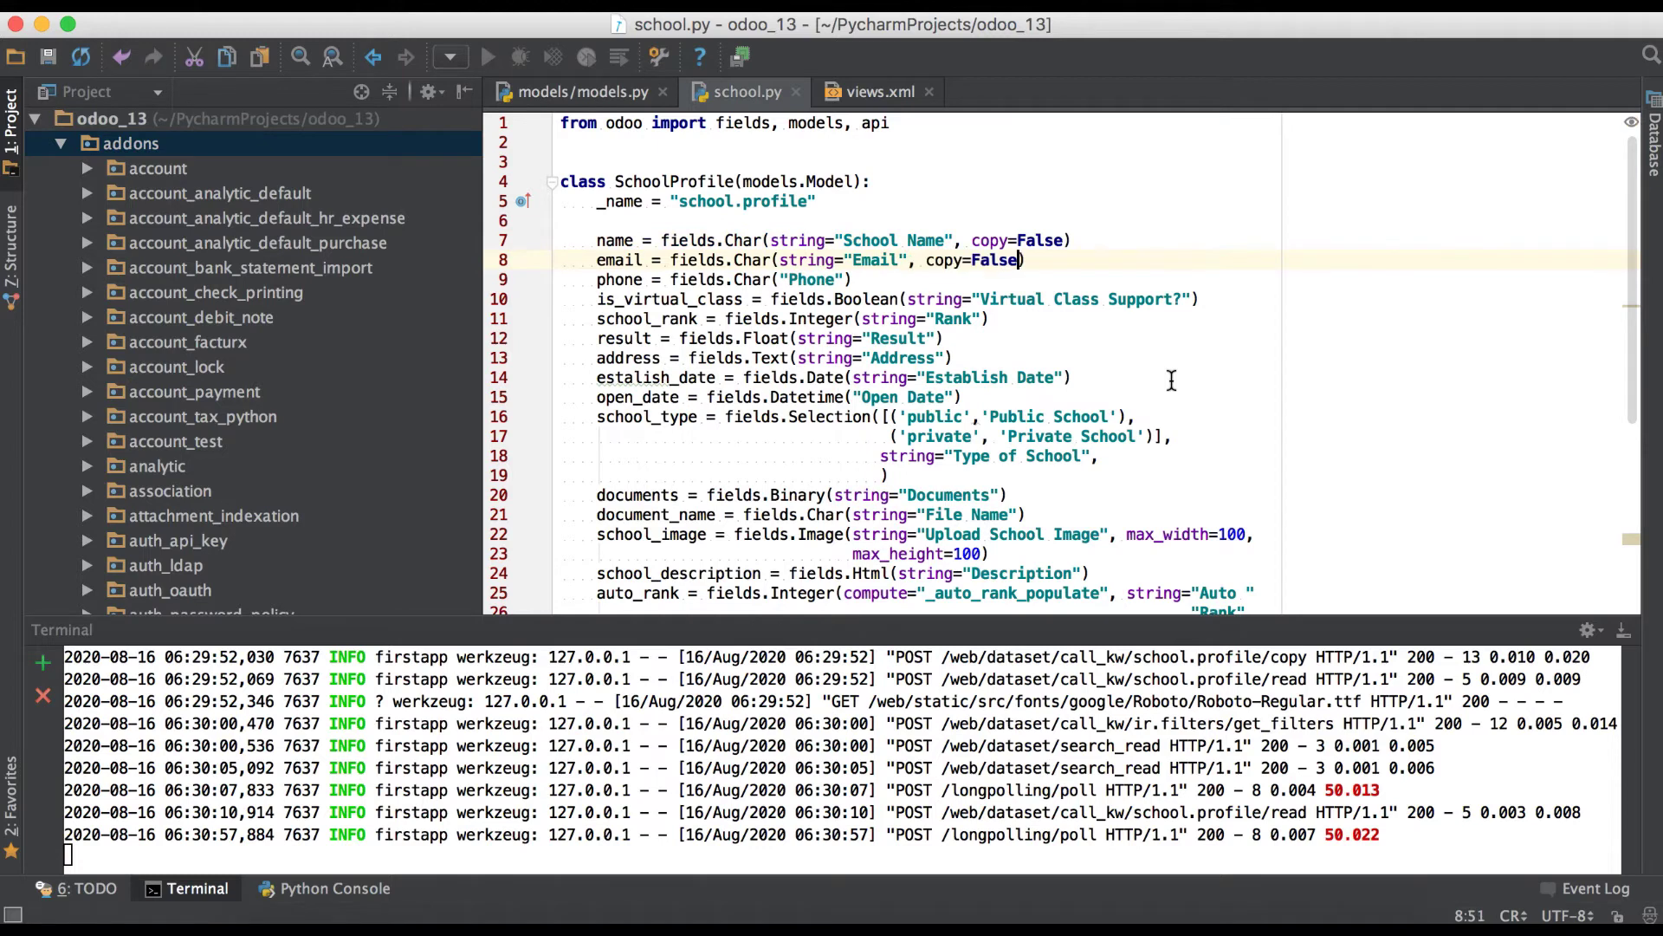
- Add ', copy=False' to the Phone and School Description fields
key("Down")
key("Left")
key("ctrl+v")
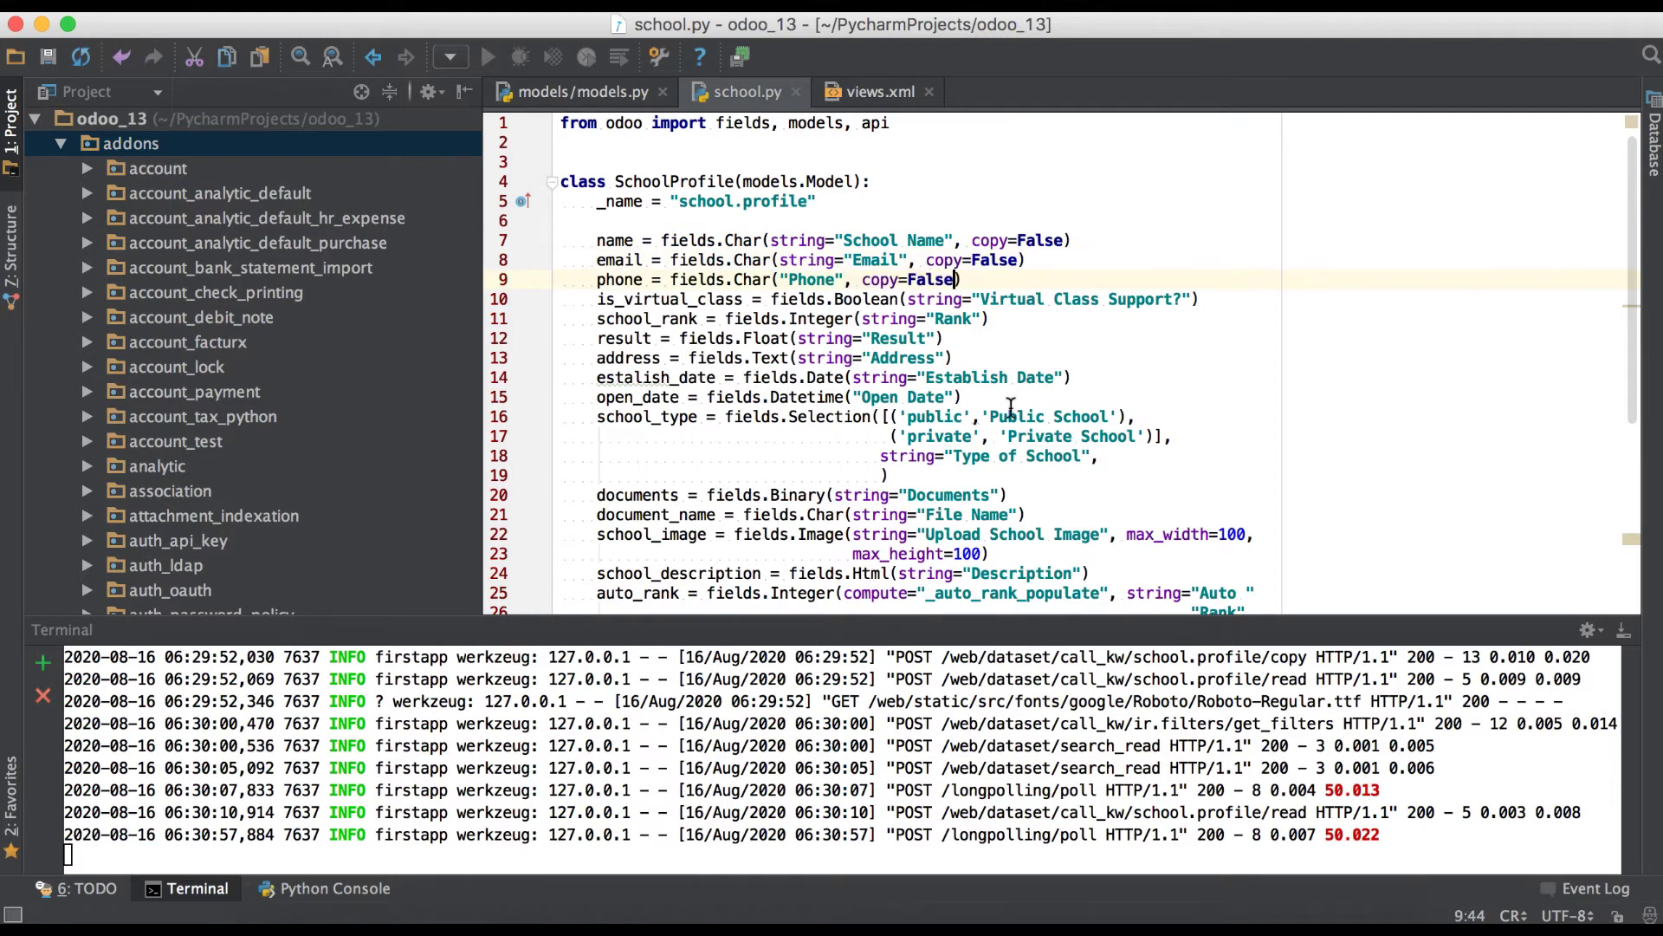
scroll(1011, 406, "down", 1)
left_click(1098, 533)
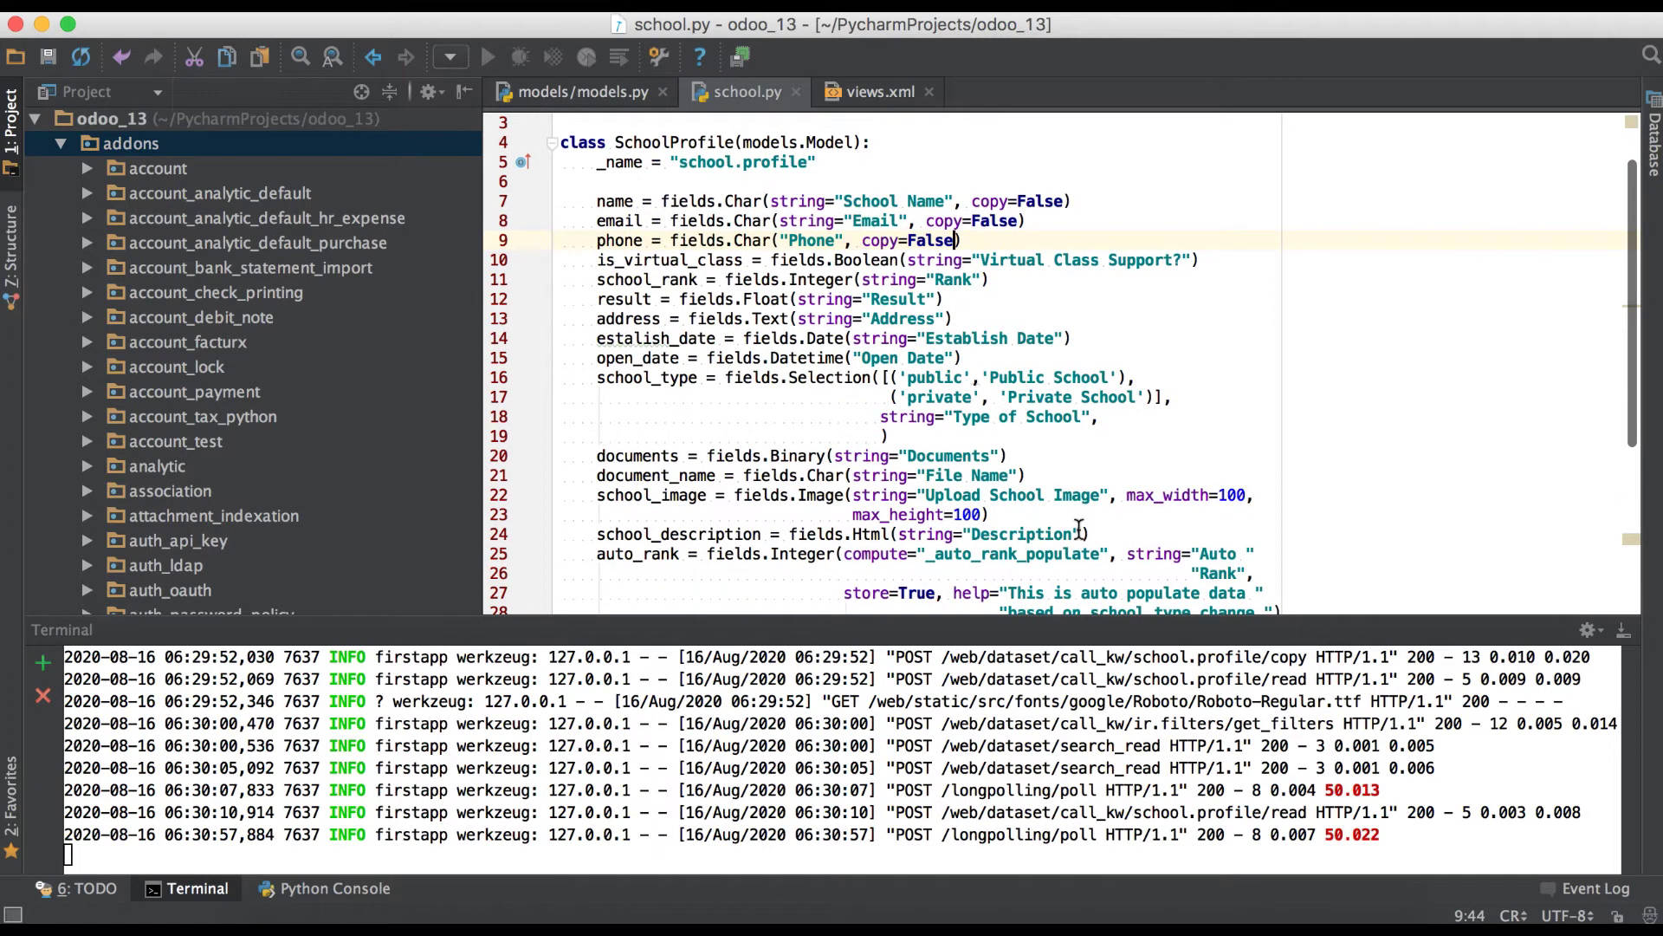
key("Left")
key("ctrl+v")
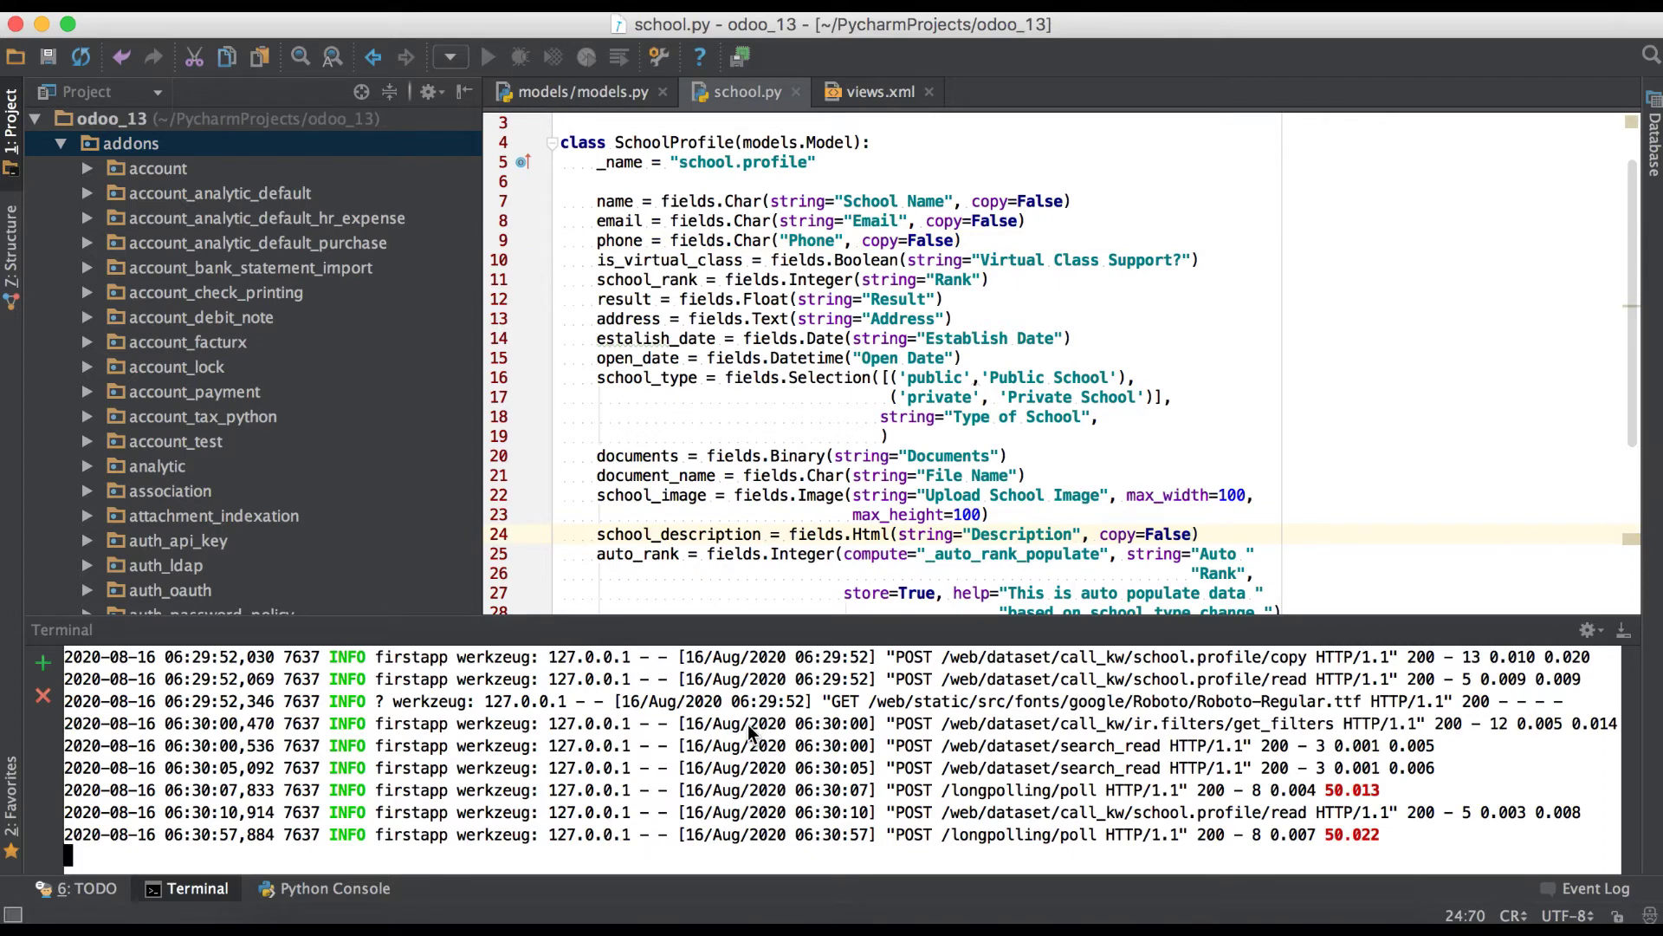
- Stop the Odoo server in the terminal and rerun odoo-bin
left_click(748, 728)
key("ctrl+c")
key("ctrl+c")
key("Up")
key("Return")
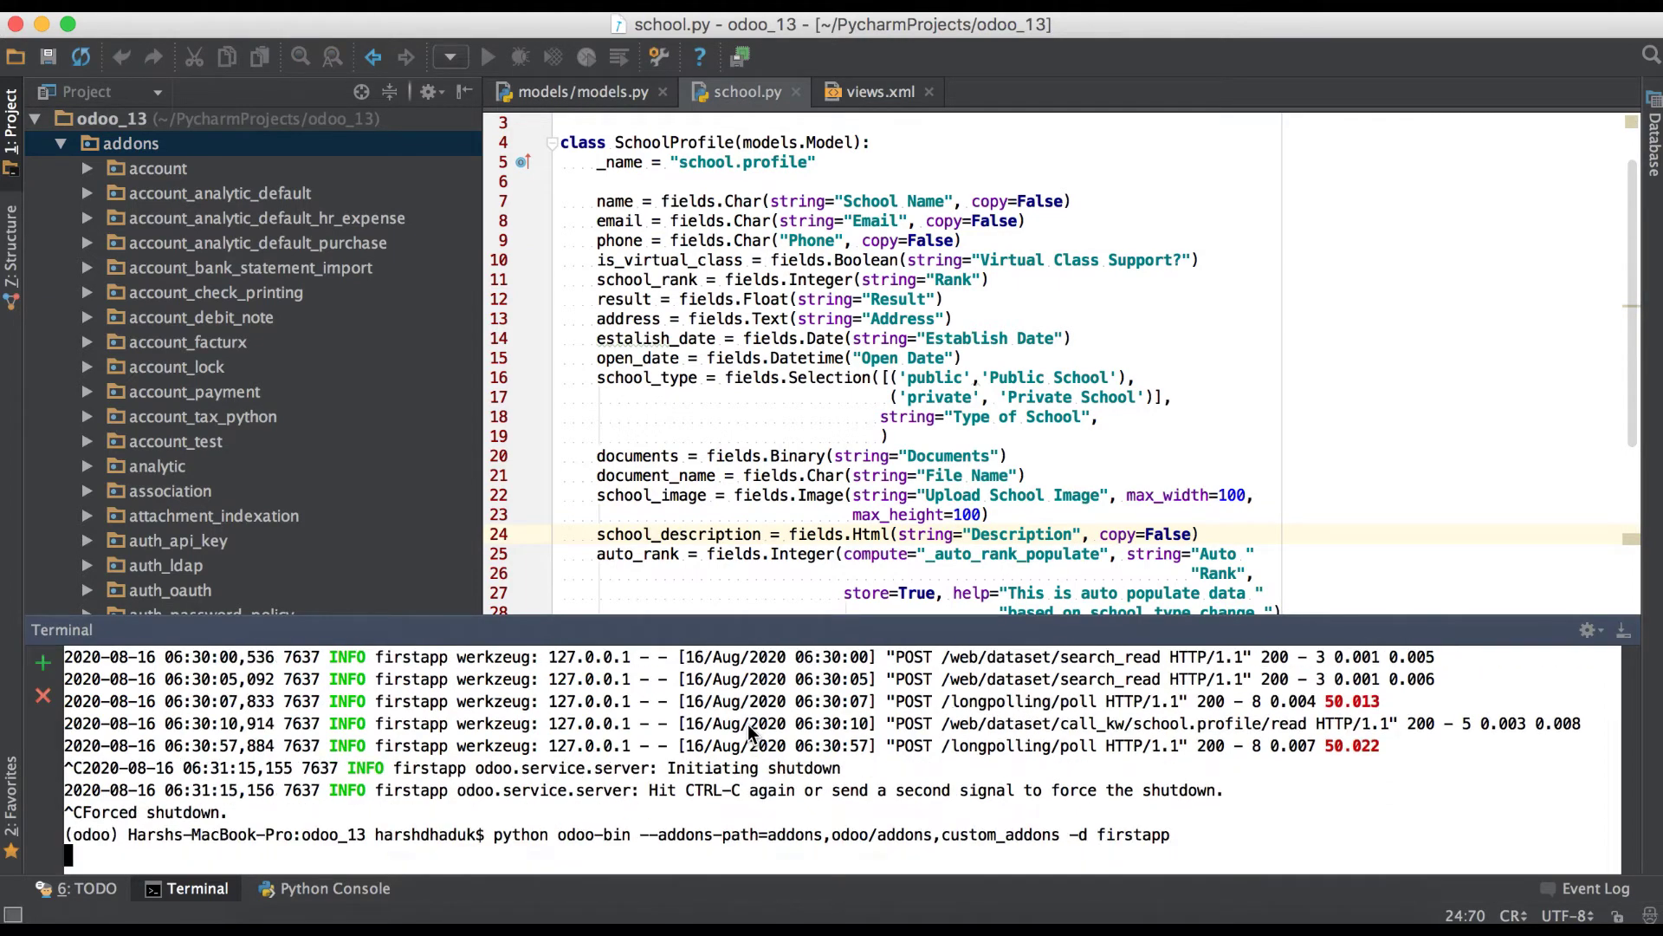
- Reload Odoo and rename the Second School record to Sunny Leone, then save
left_click(456, 917)
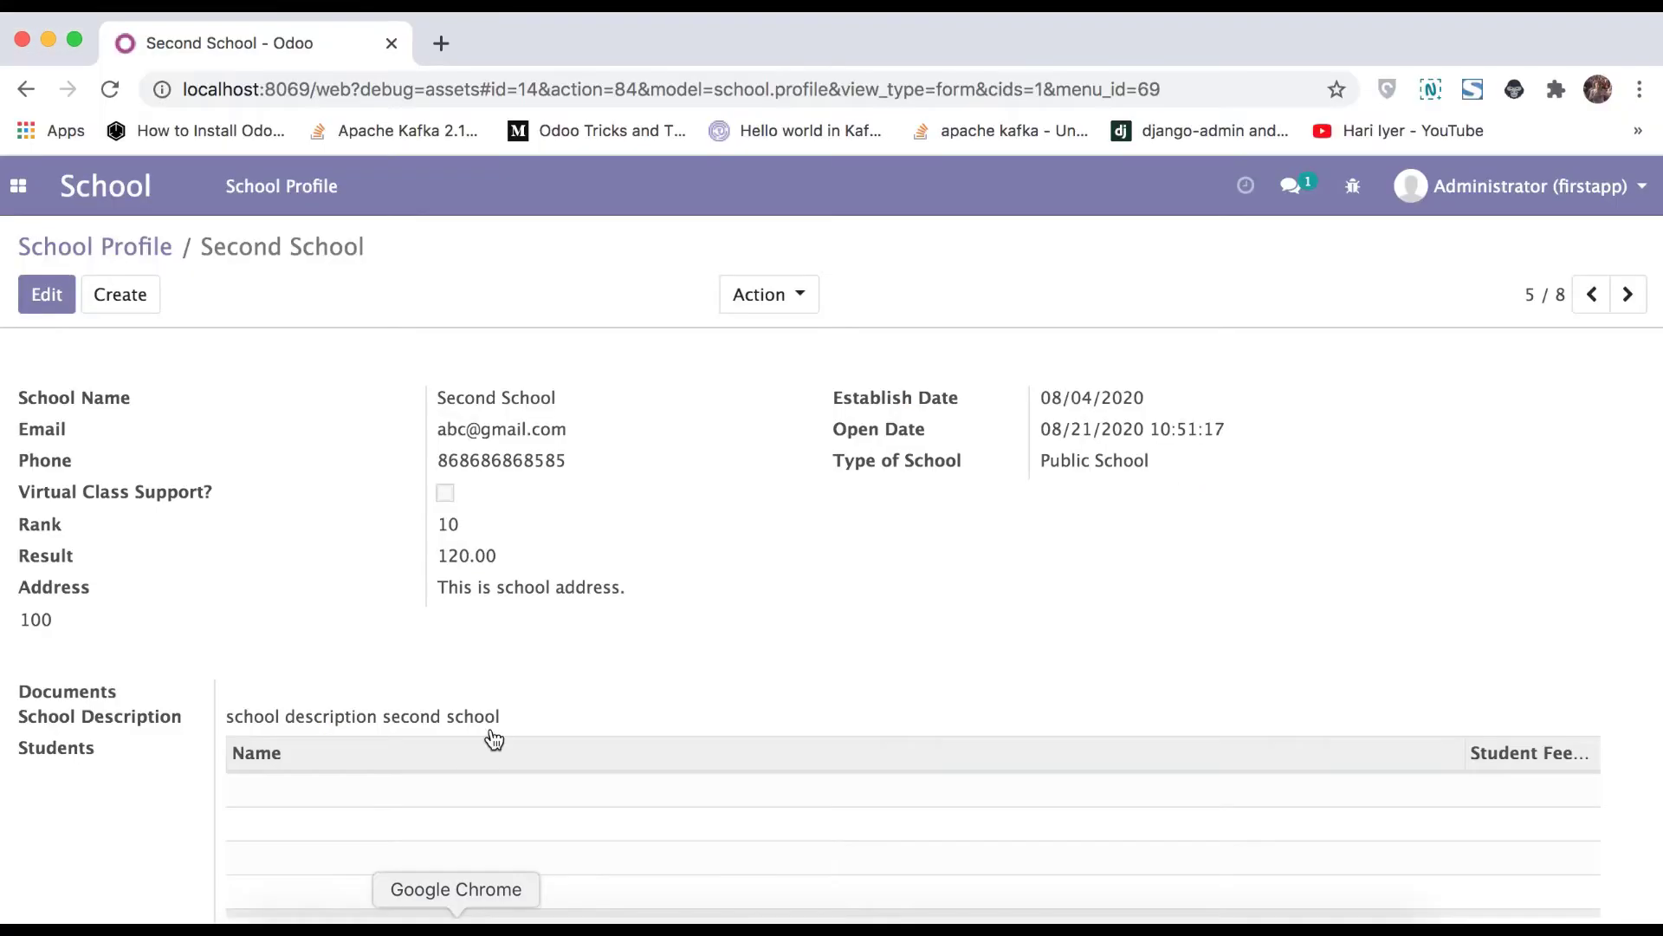
left_click(112, 90)
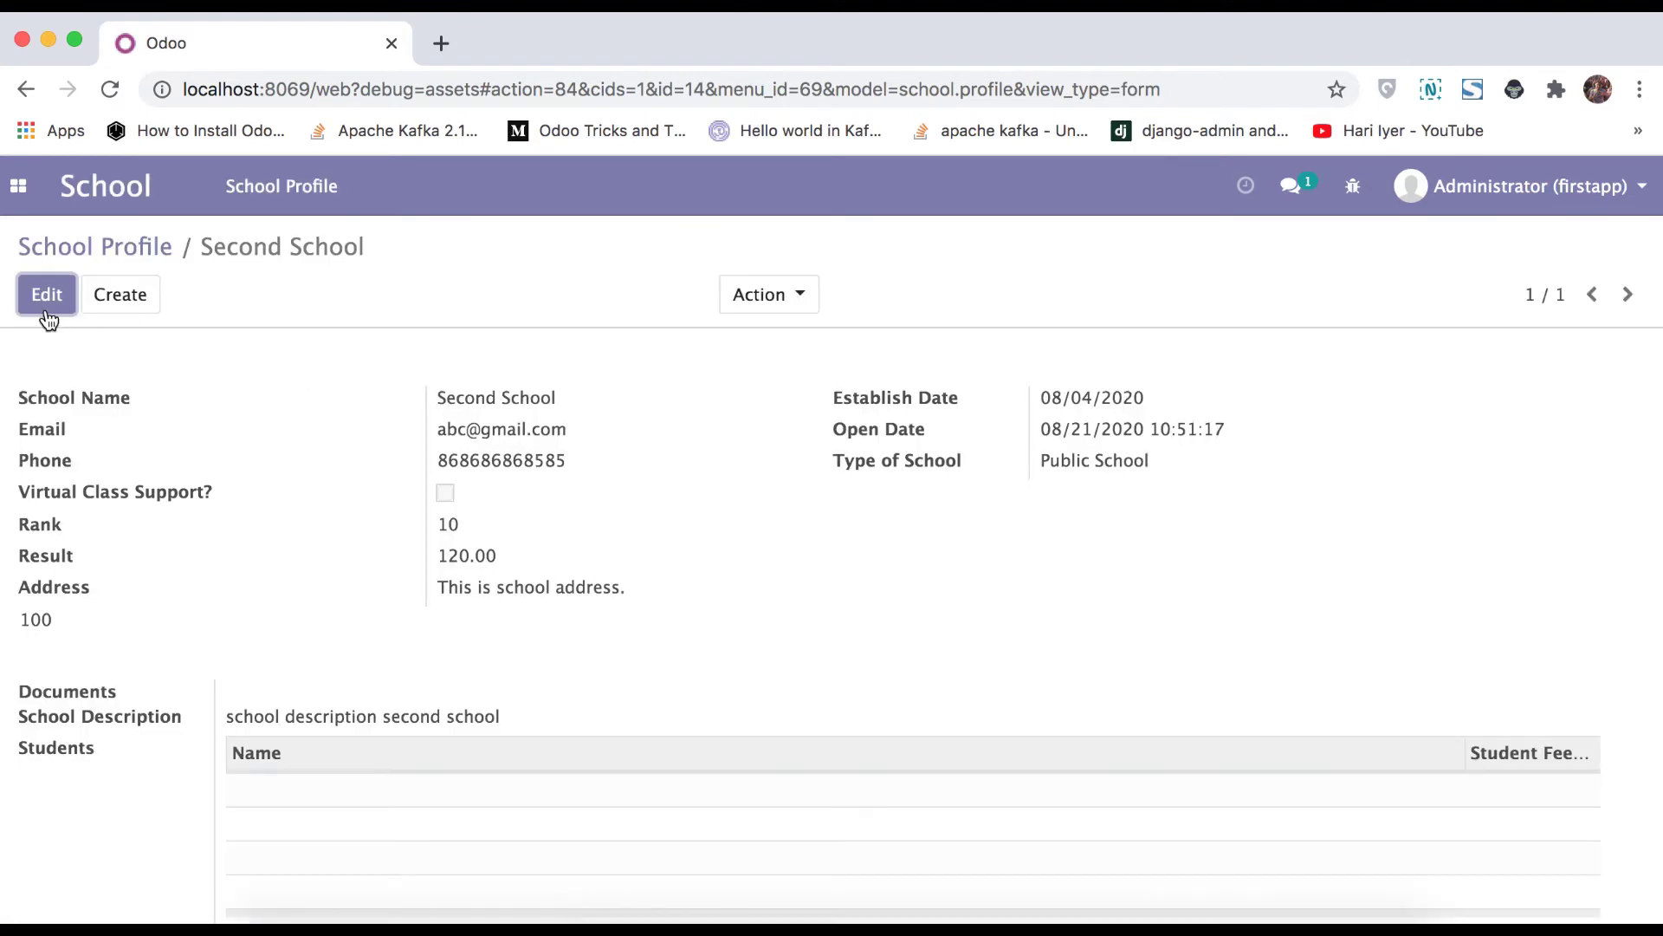
left_click(47, 293)
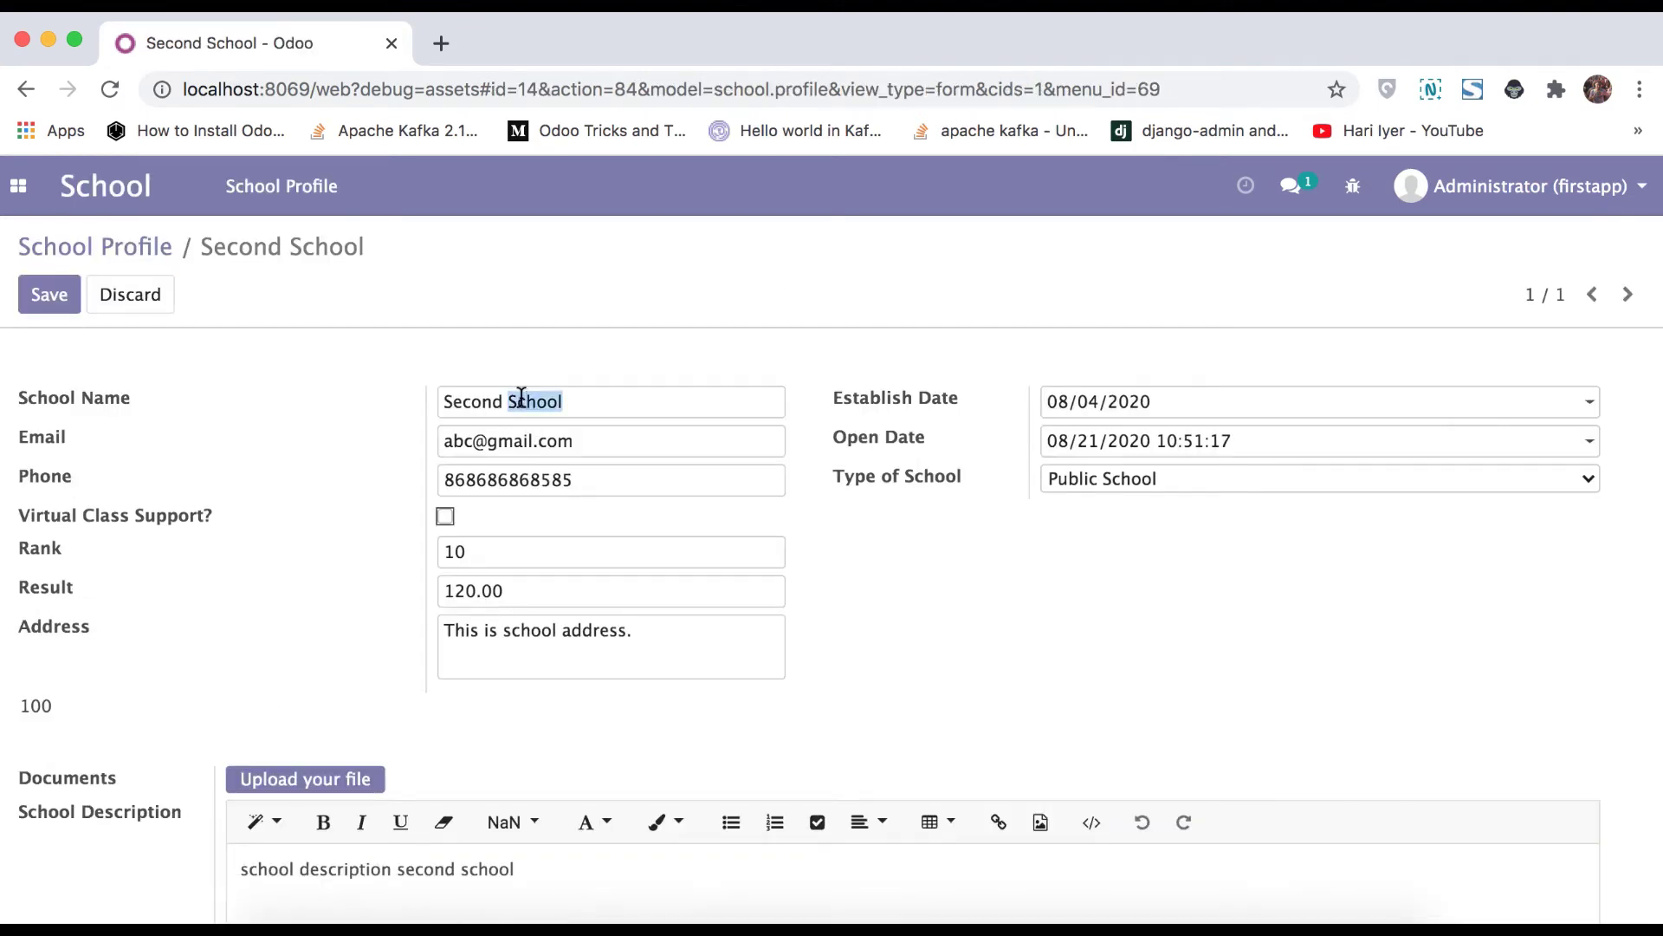
triple_click(522, 401)
type("Sunny L")
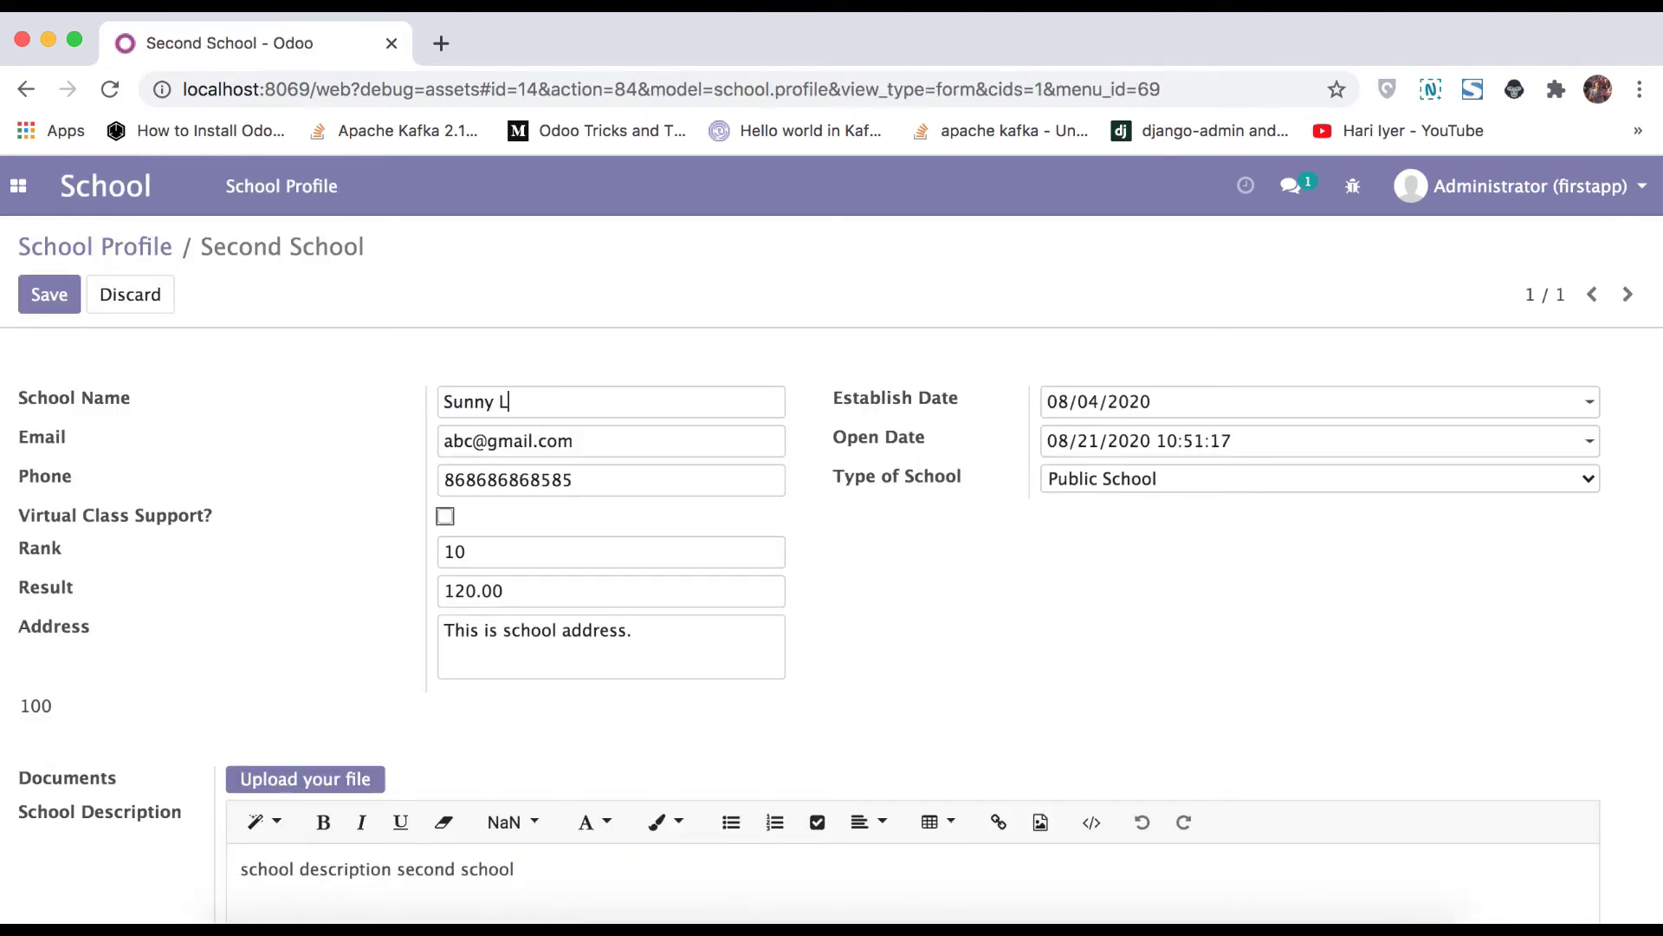
type("eone")
left_click(49, 294)
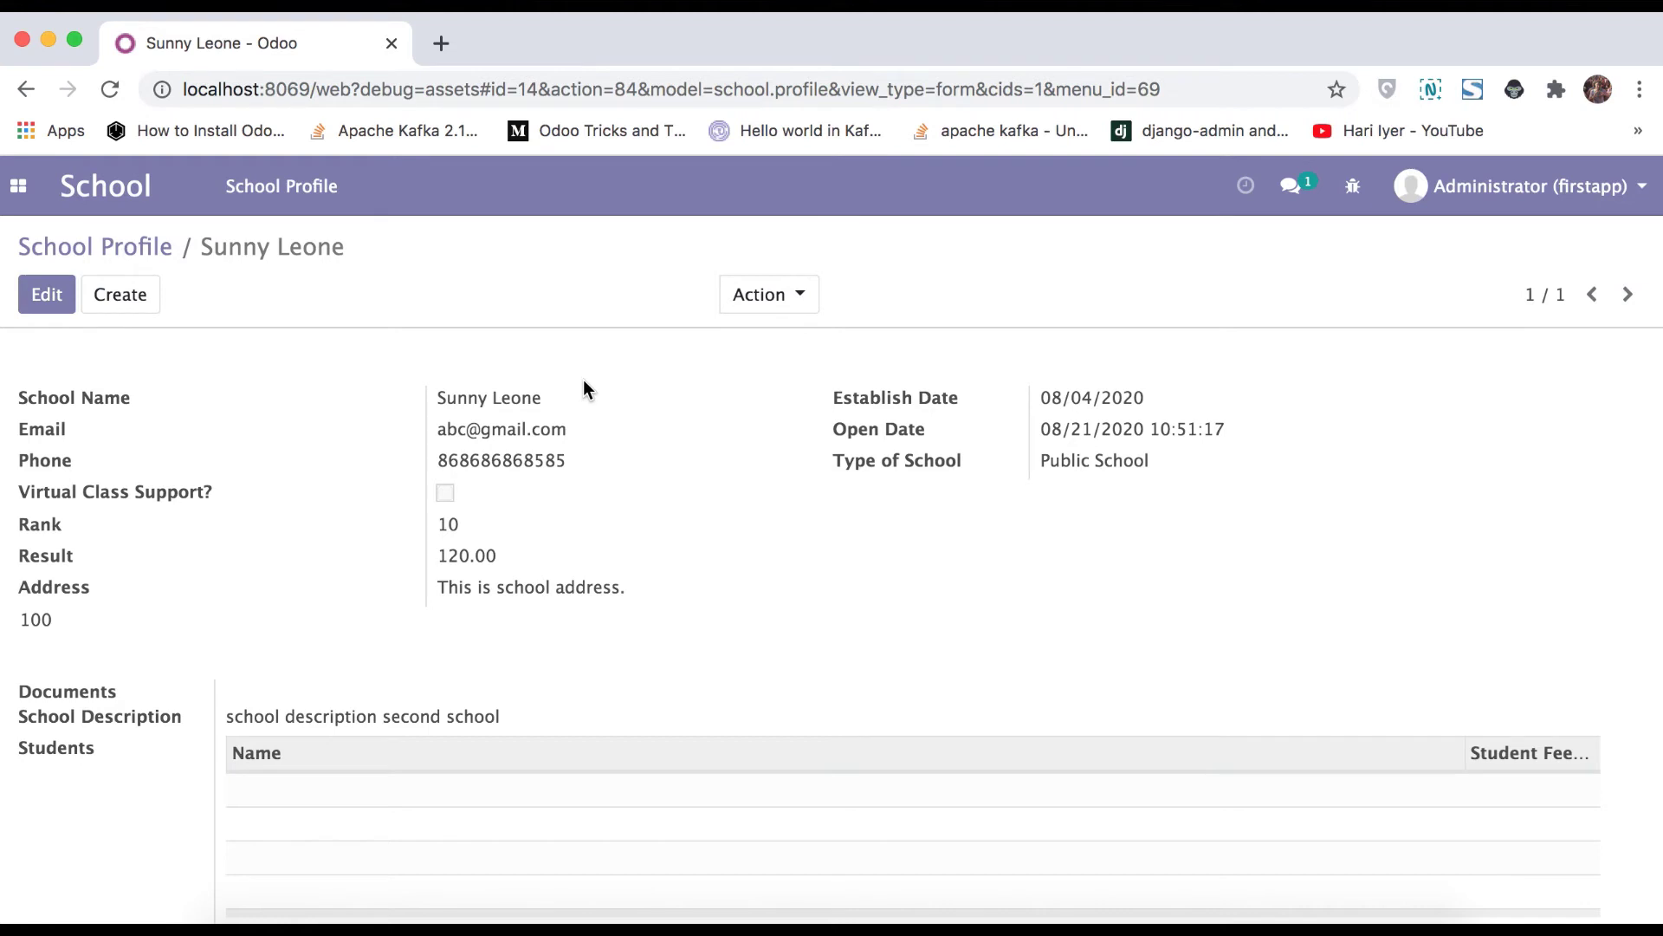
- Duplicate the renamed school and save the copy as Xyz-Test-Demo
left_click(799, 297)
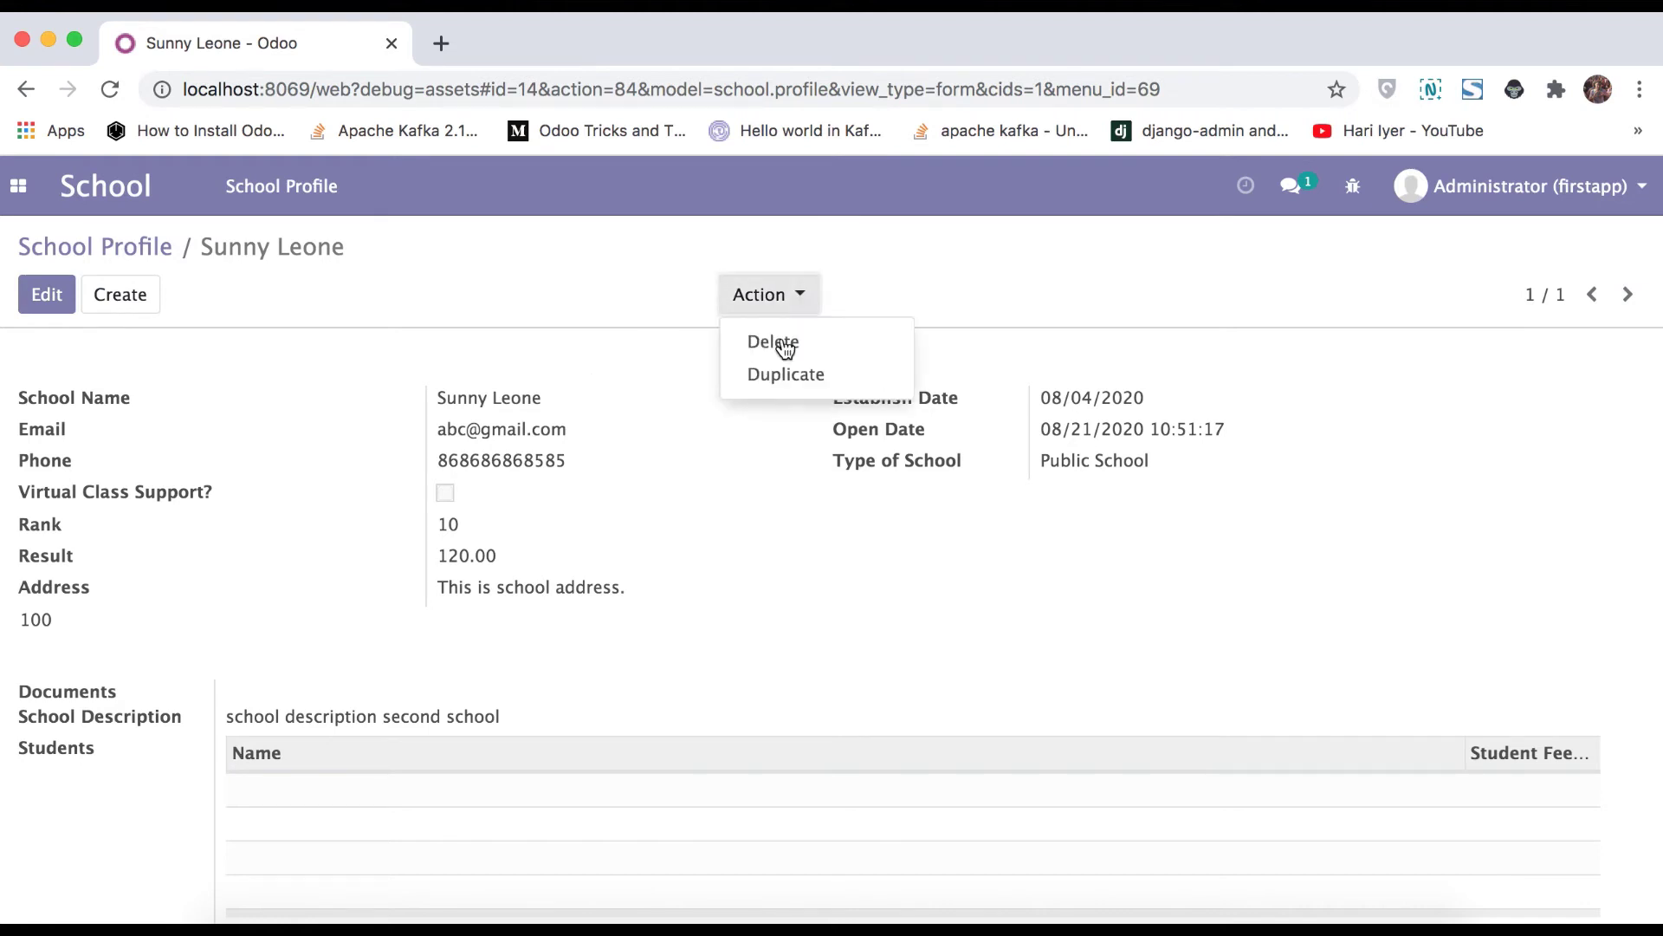
left_click(776, 381)
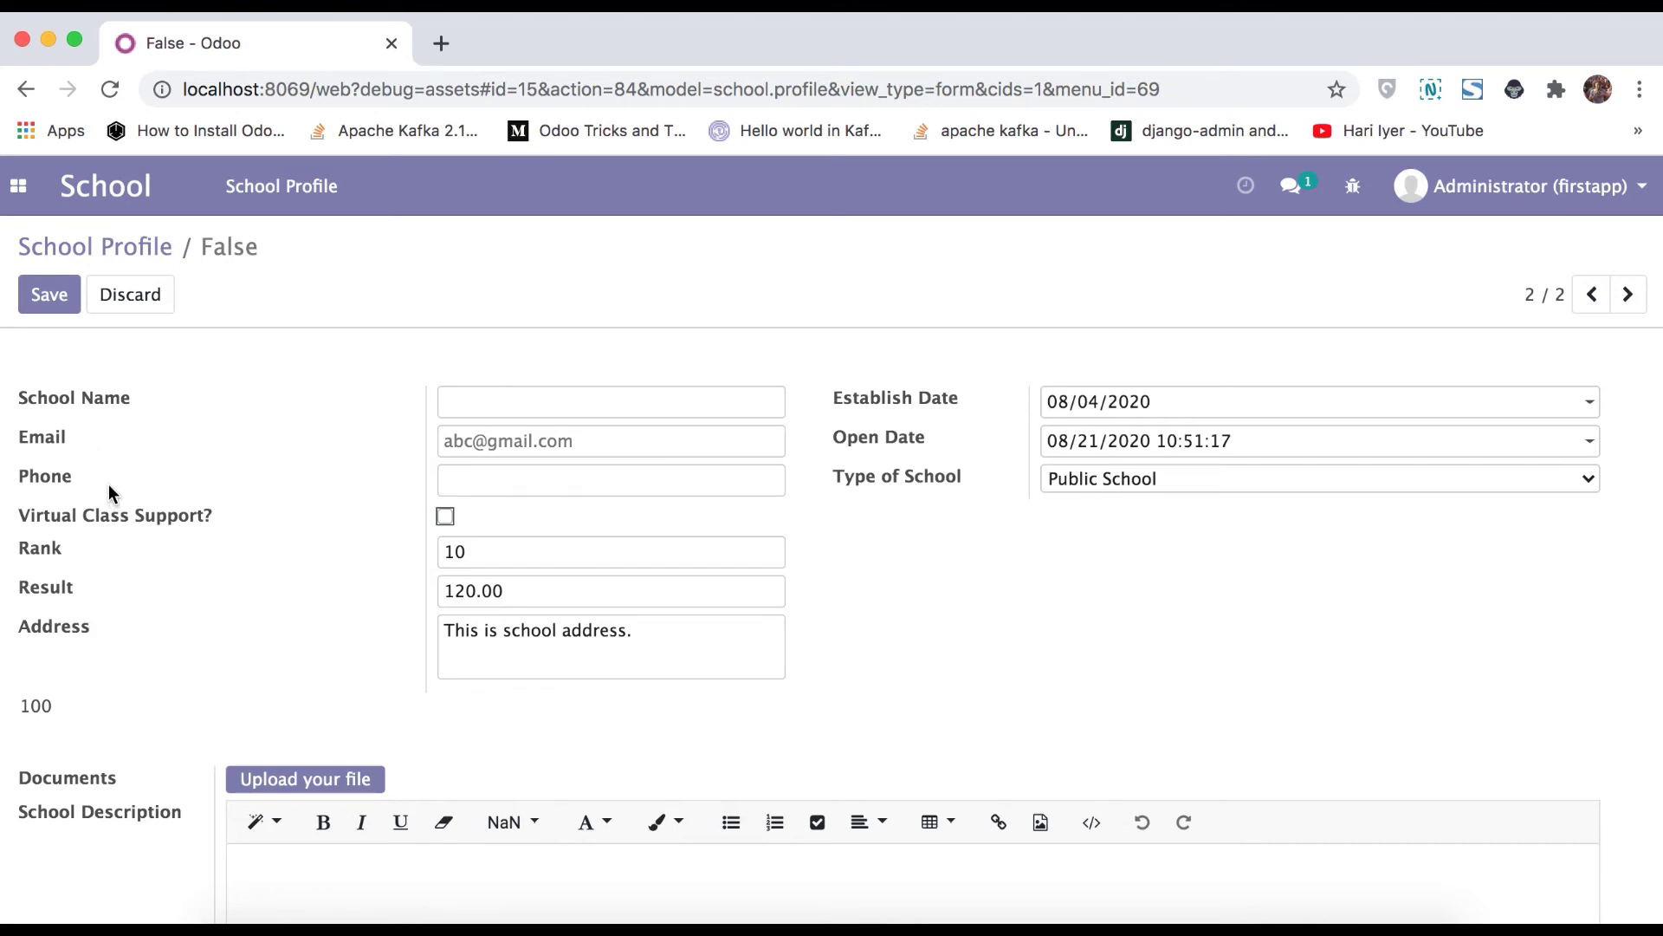
scroll(454, 630, "down", 2)
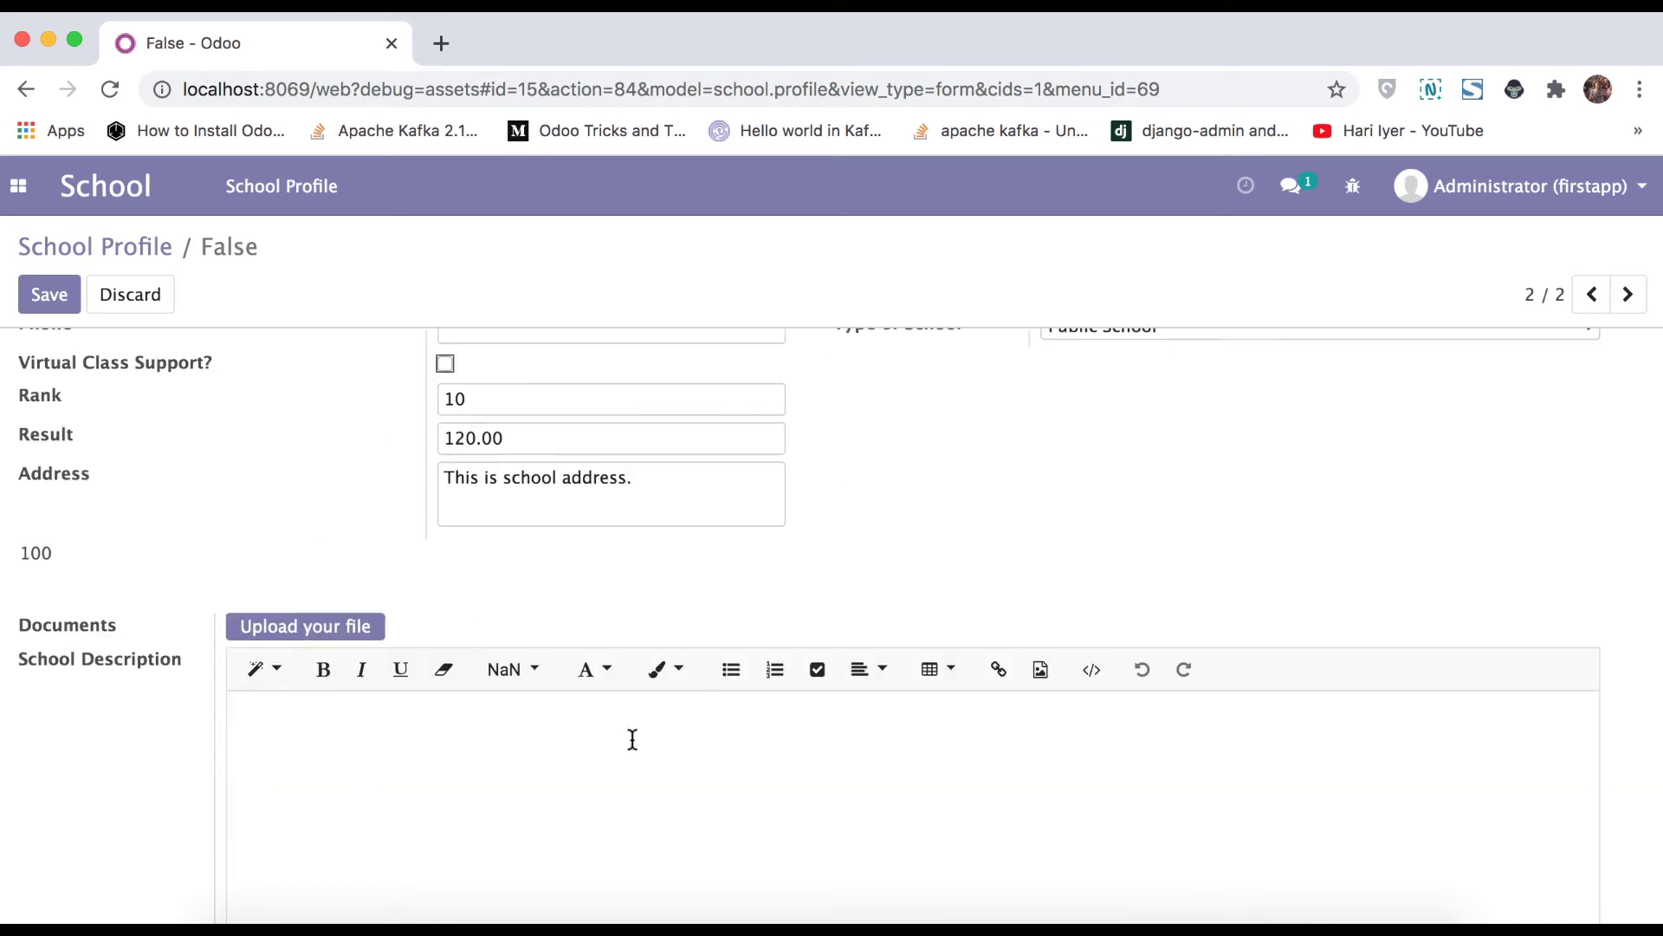
scroll(631, 739, "up", 1)
scroll(632, 739, "up", 1)
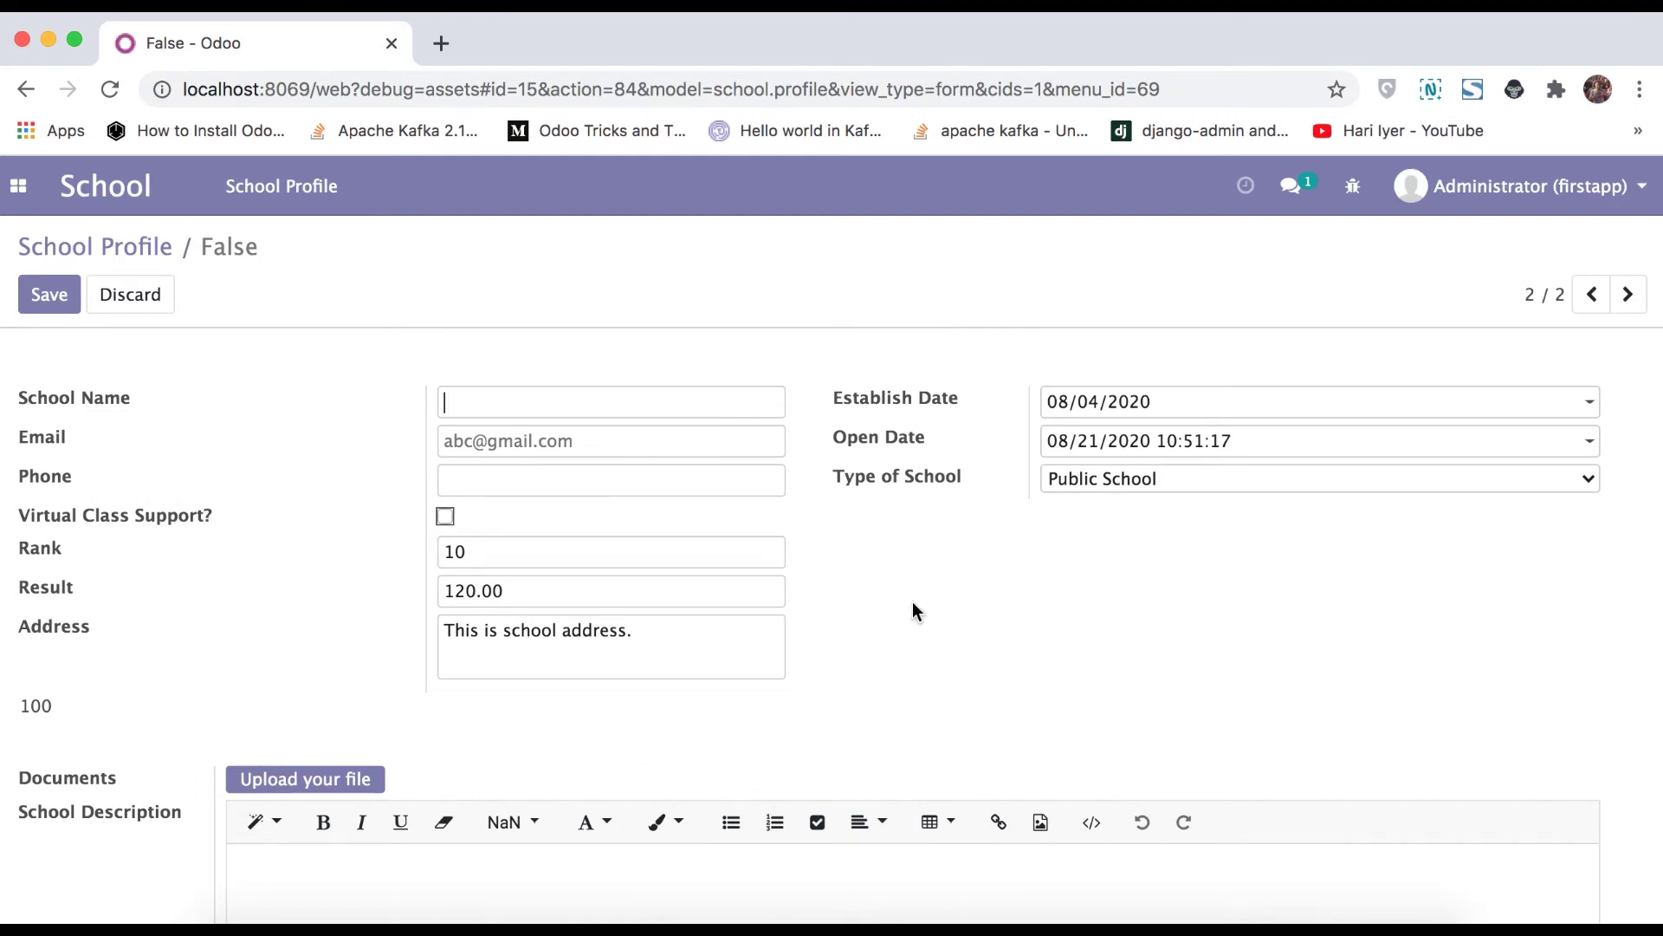
left_click(54, 305)
type("X")
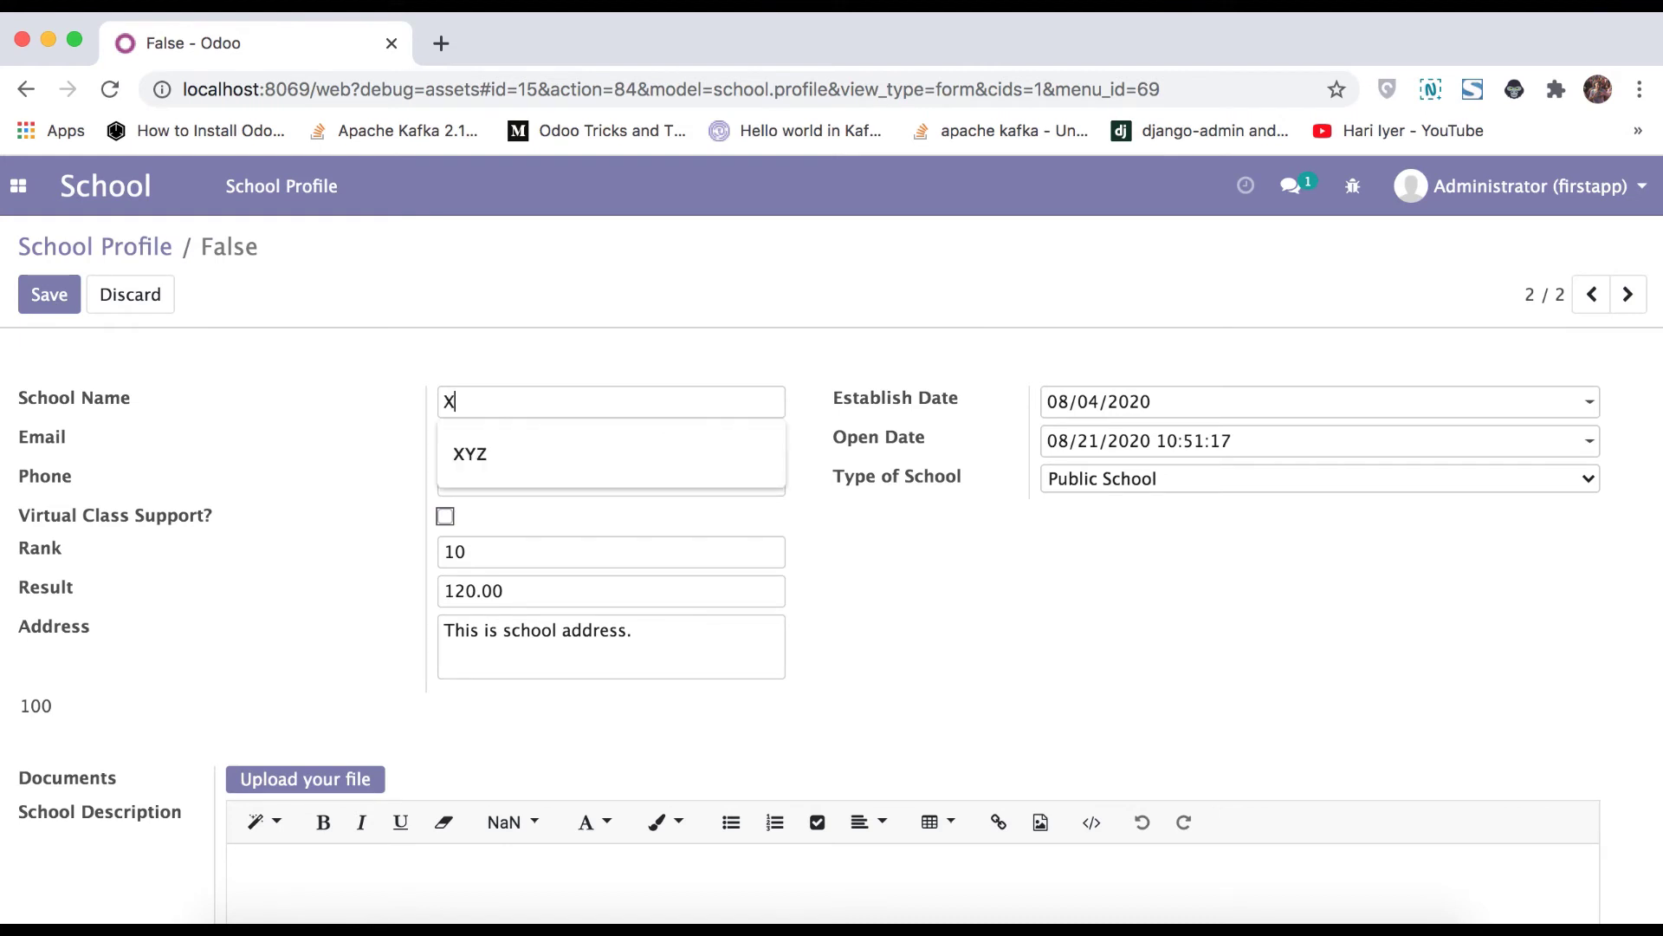
type("yz")
type("-Test-")
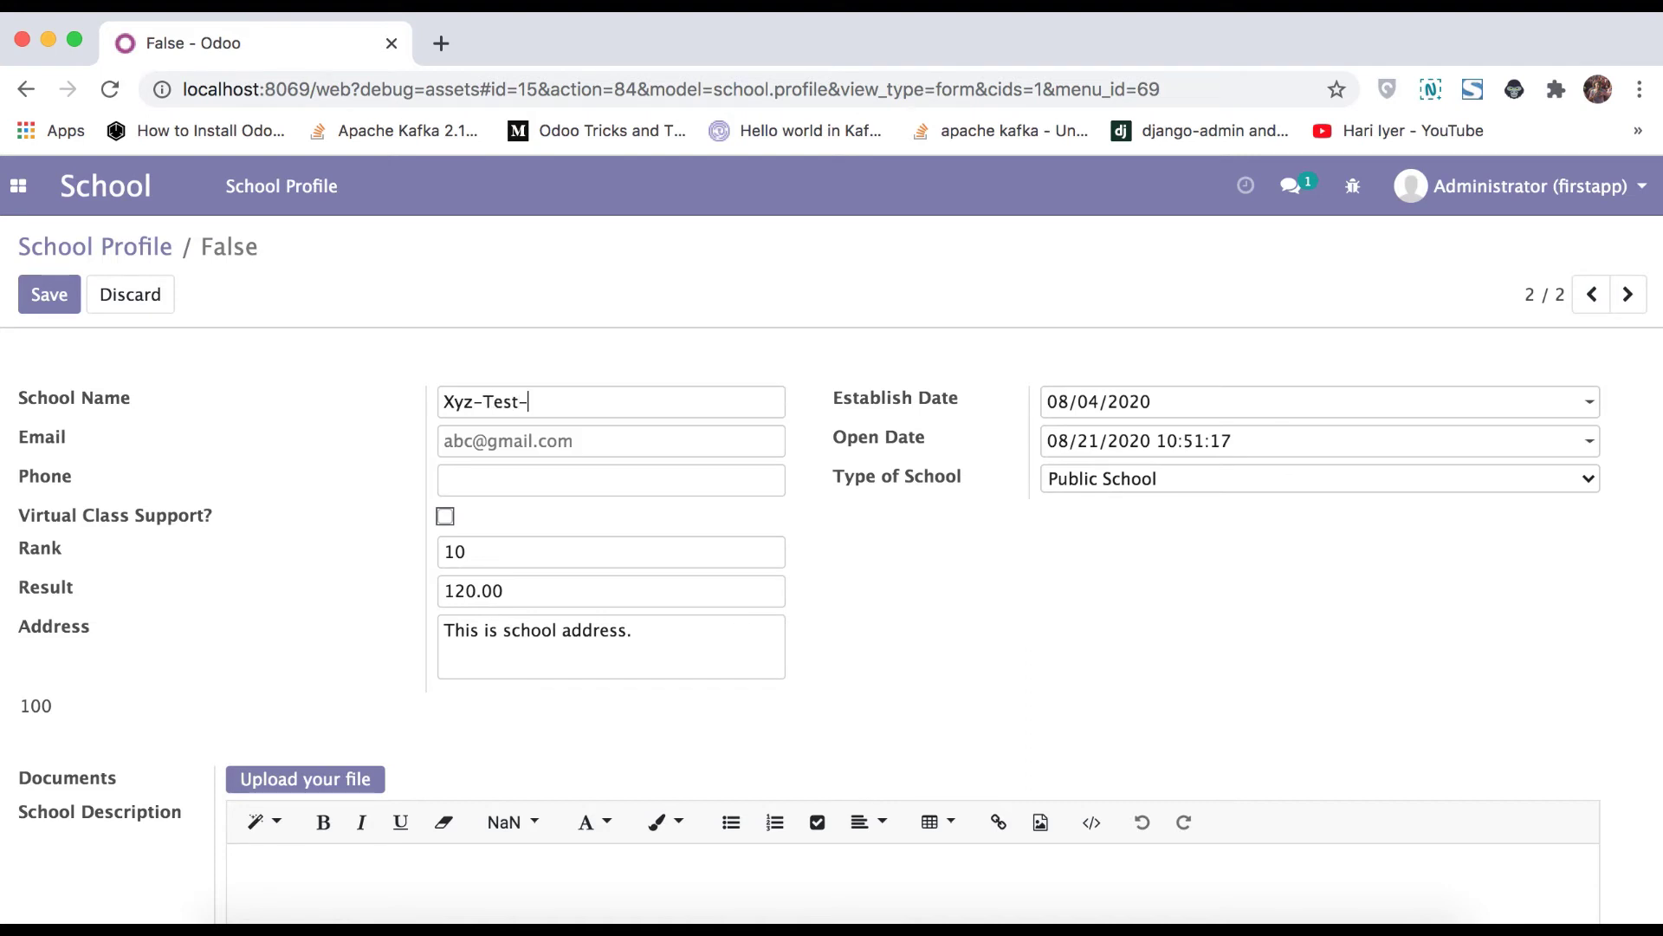
type("Demo")
left_click(44, 291)
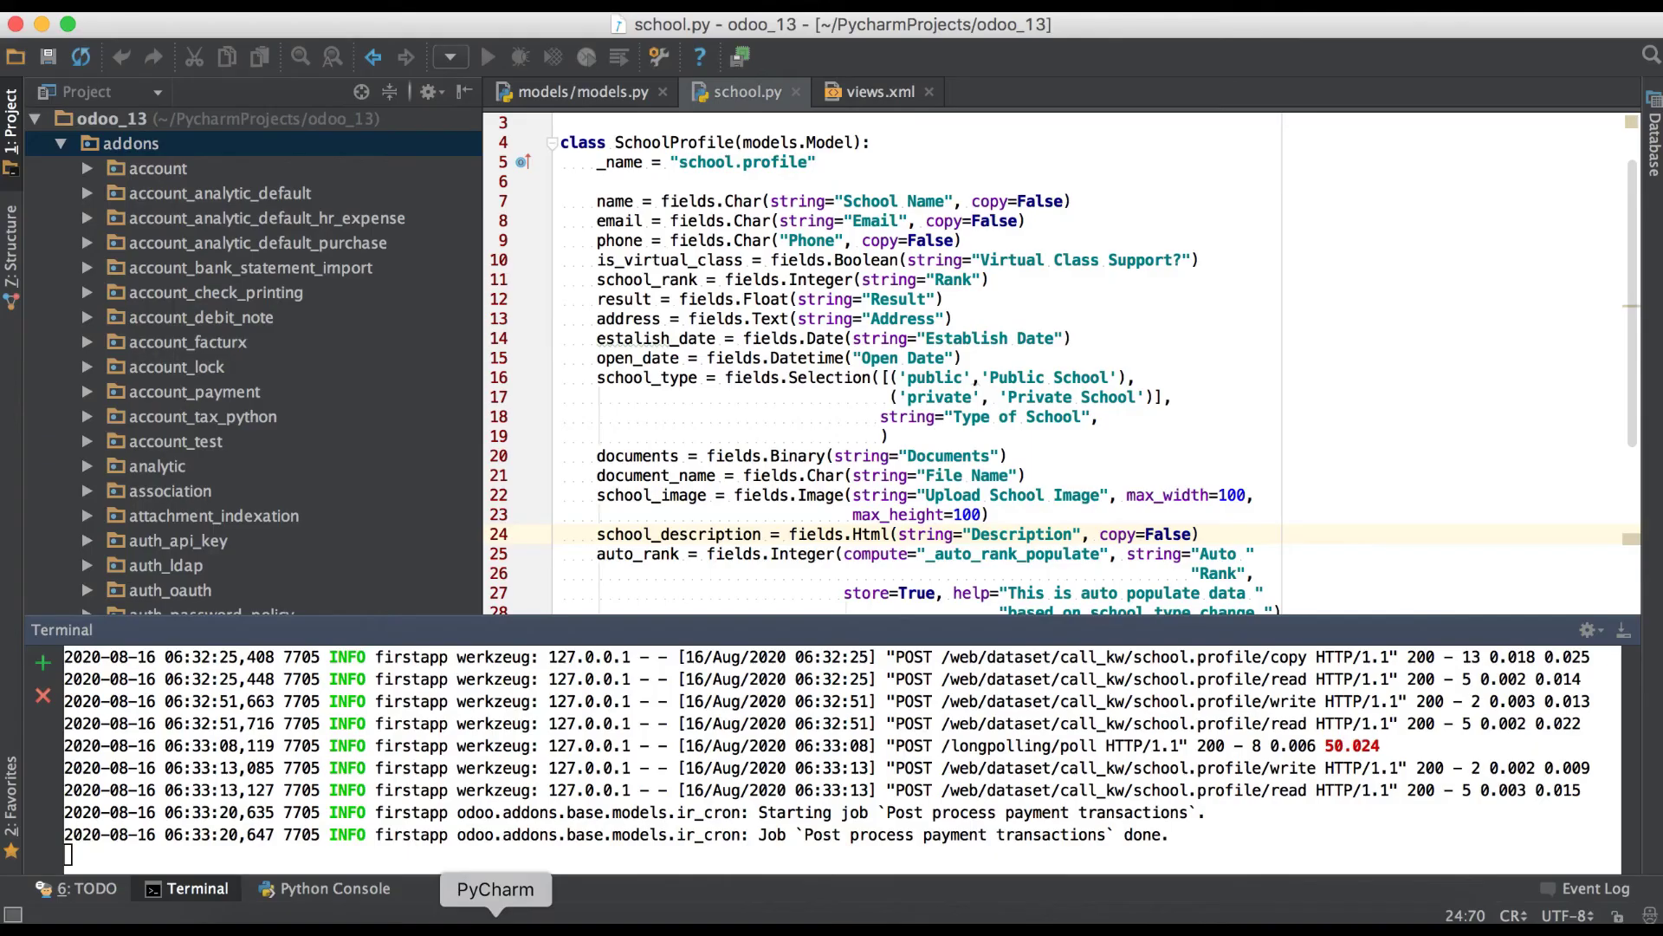
- Place the cursor after copy=False on the School Name field in school.py
key("super+Tab")
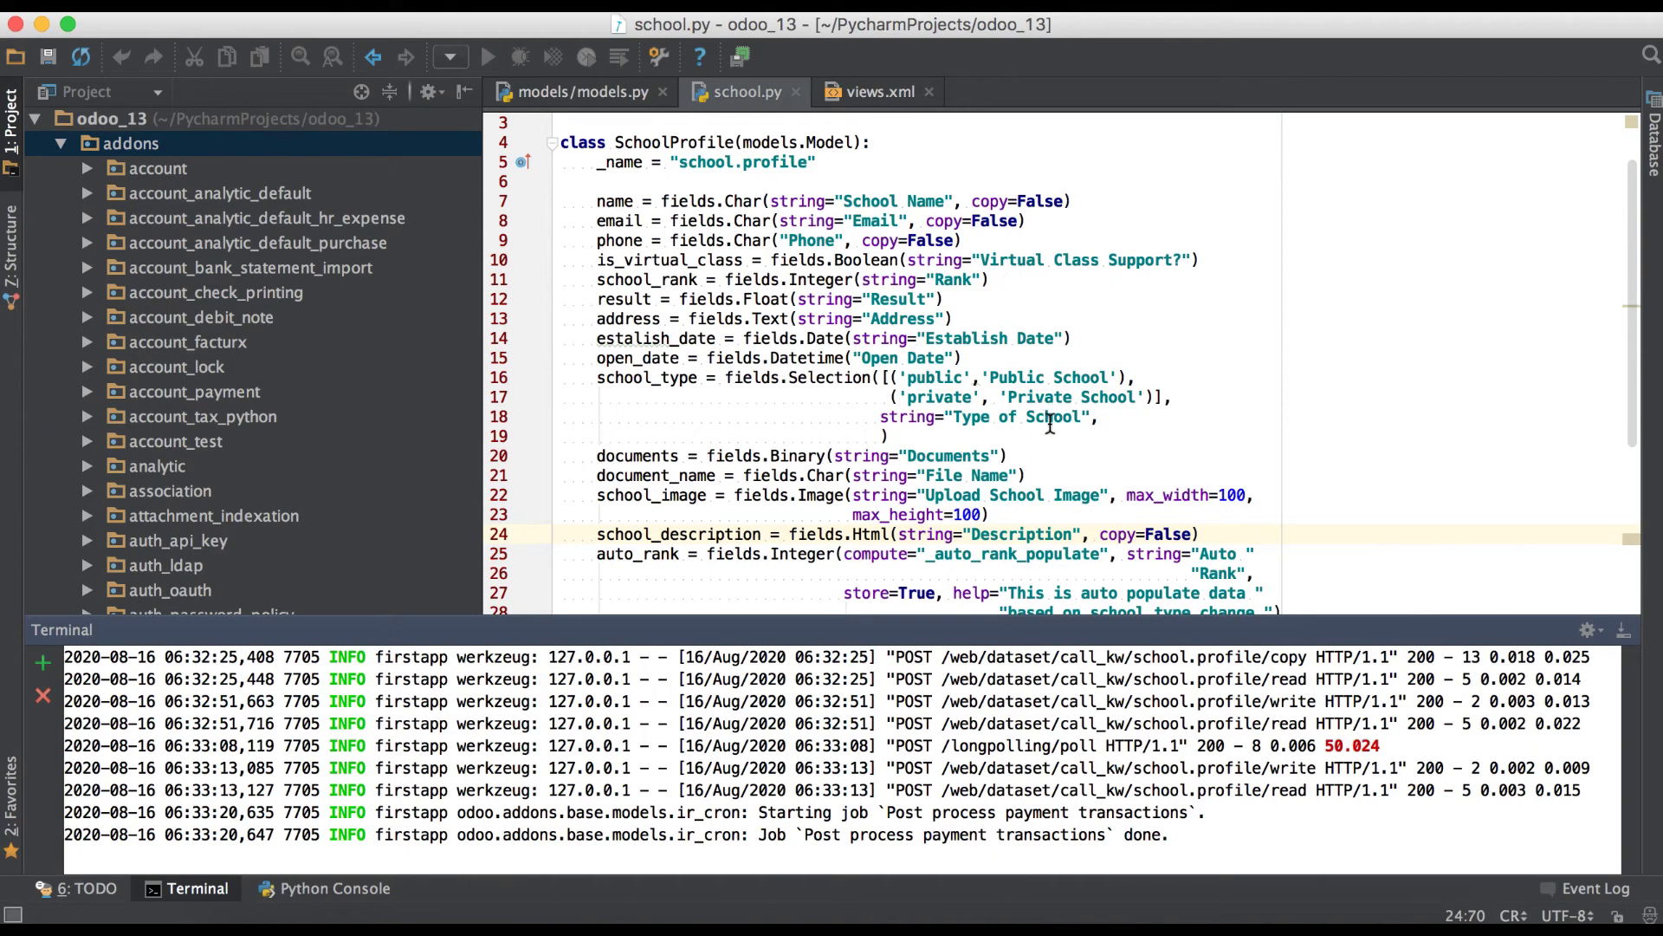
scroll(1049, 423, "down", 2)
scroll(1049, 423, "down", 1)
scroll(1049, 423, "down", 1)
scroll(1049, 422, "down", 1)
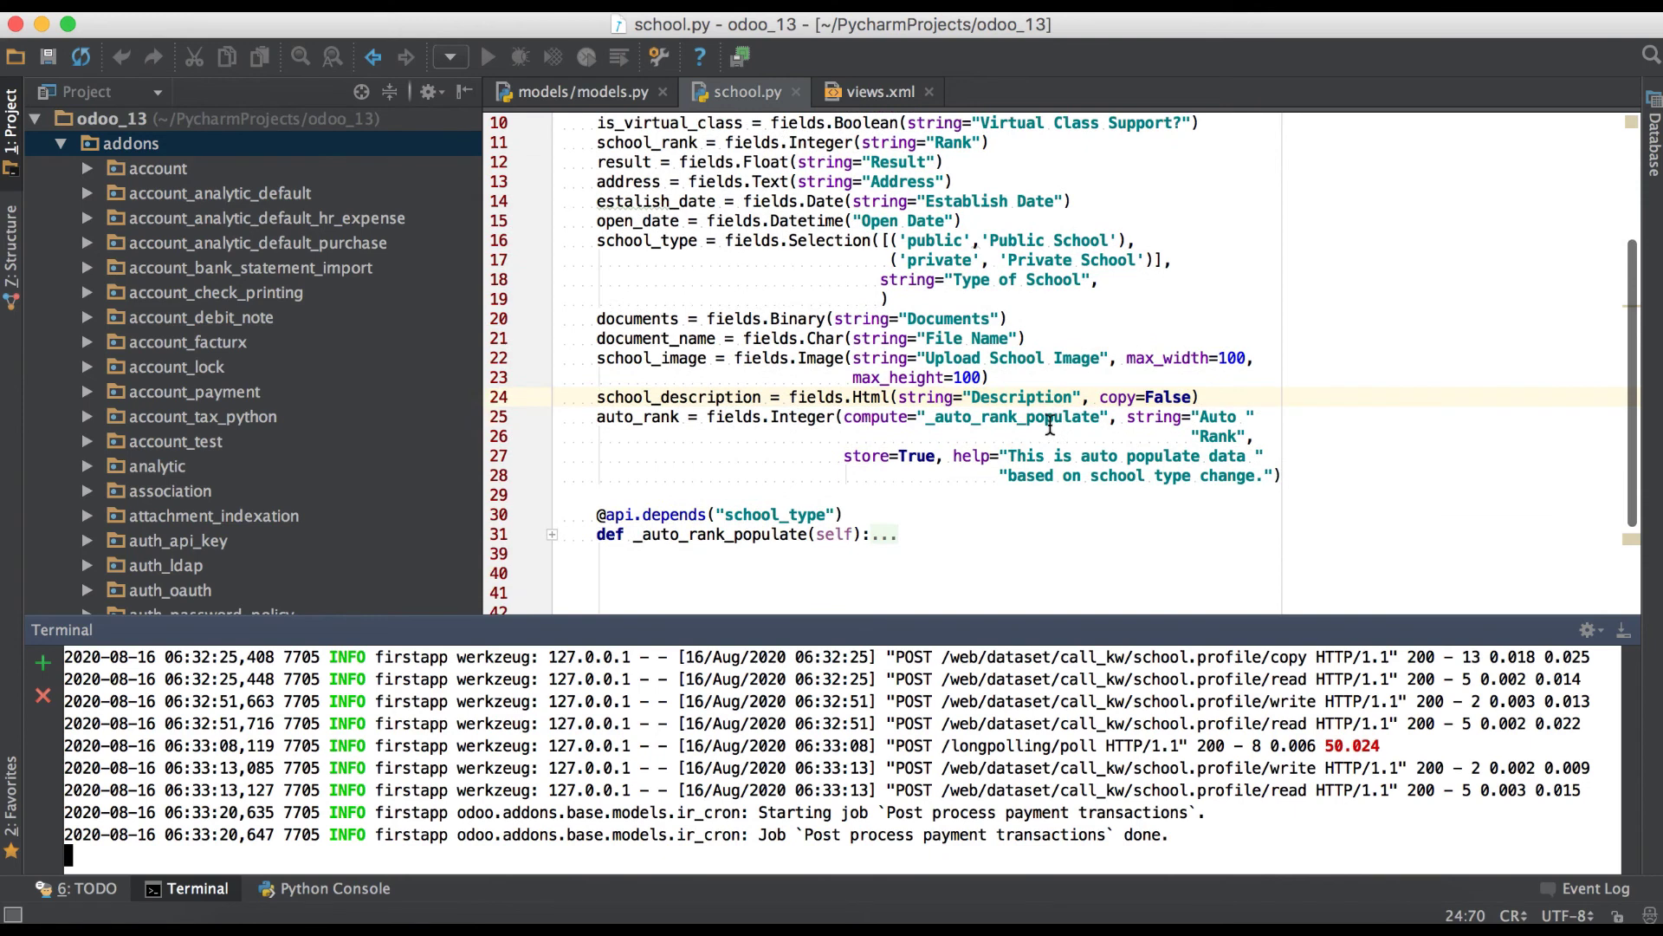
scroll(1093, 525, "up", 3)
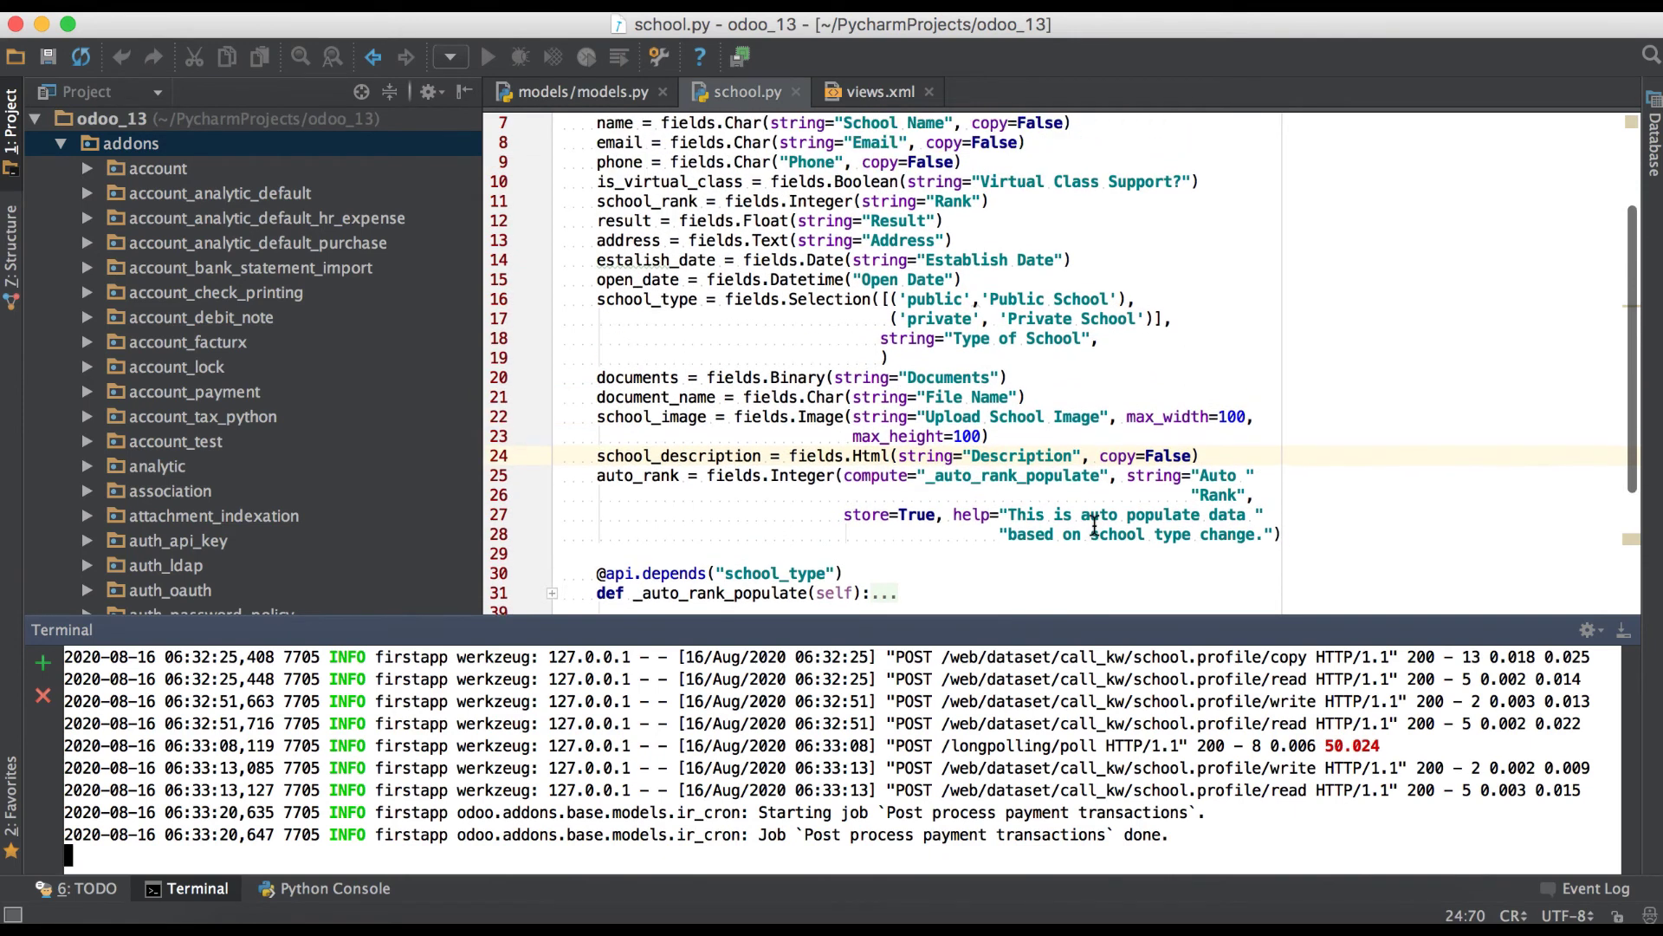
scroll(1094, 525, "up", 1)
scroll(1093, 525, "up", 2)
scroll(1093, 525, "up", 2)
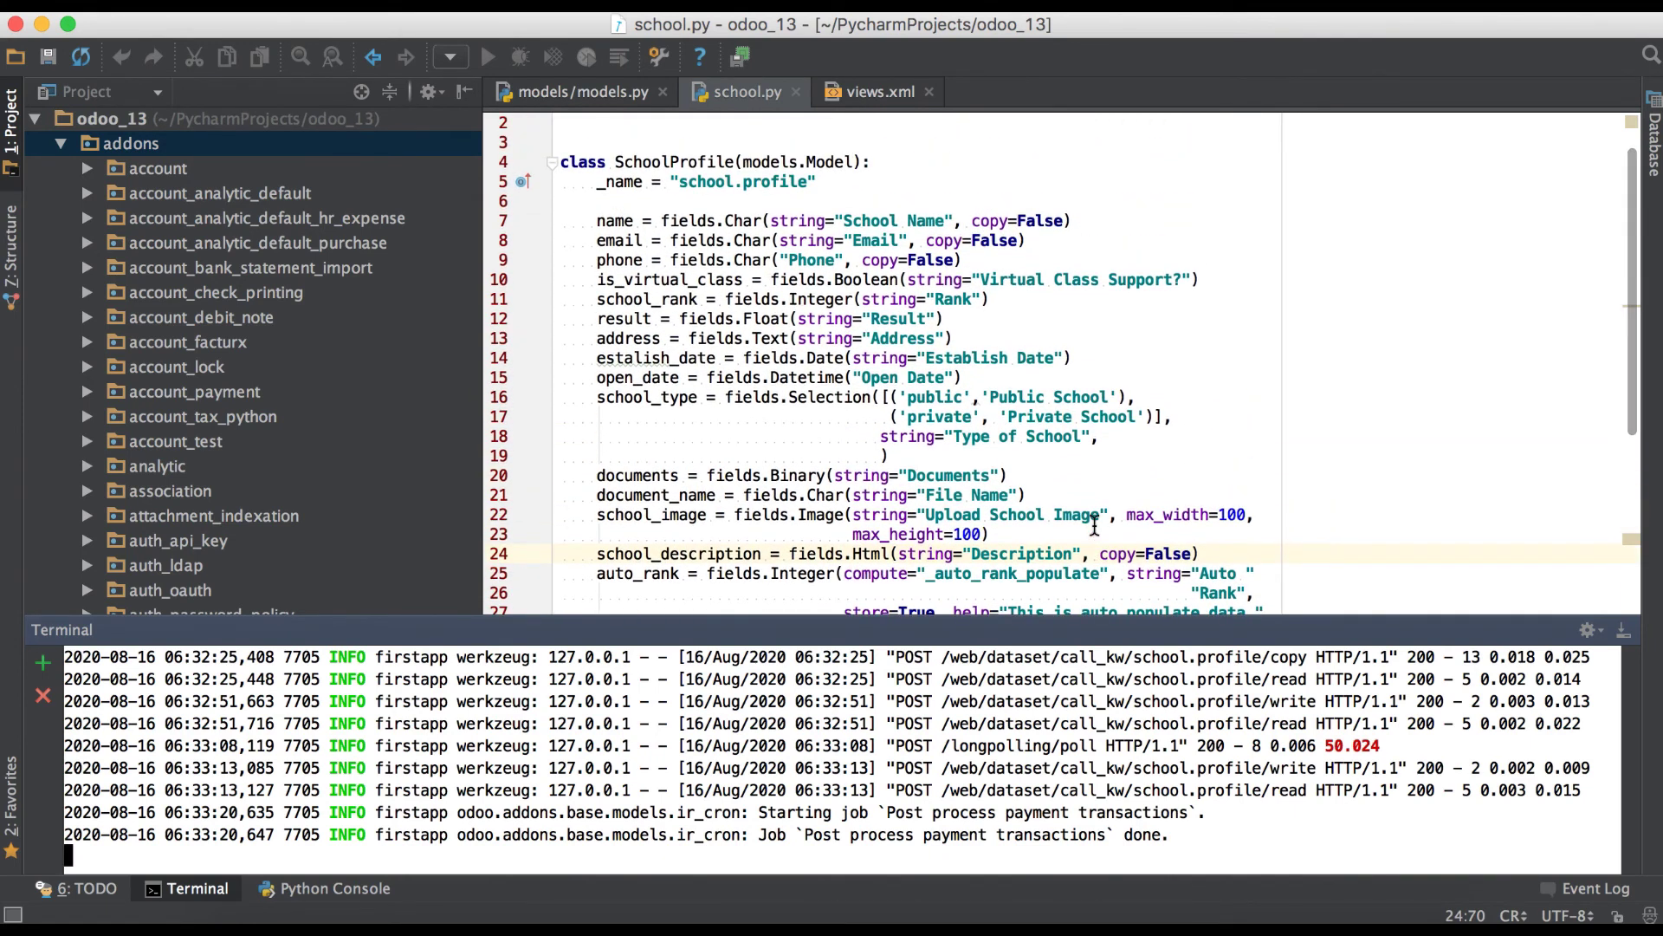
left_click(1132, 442)
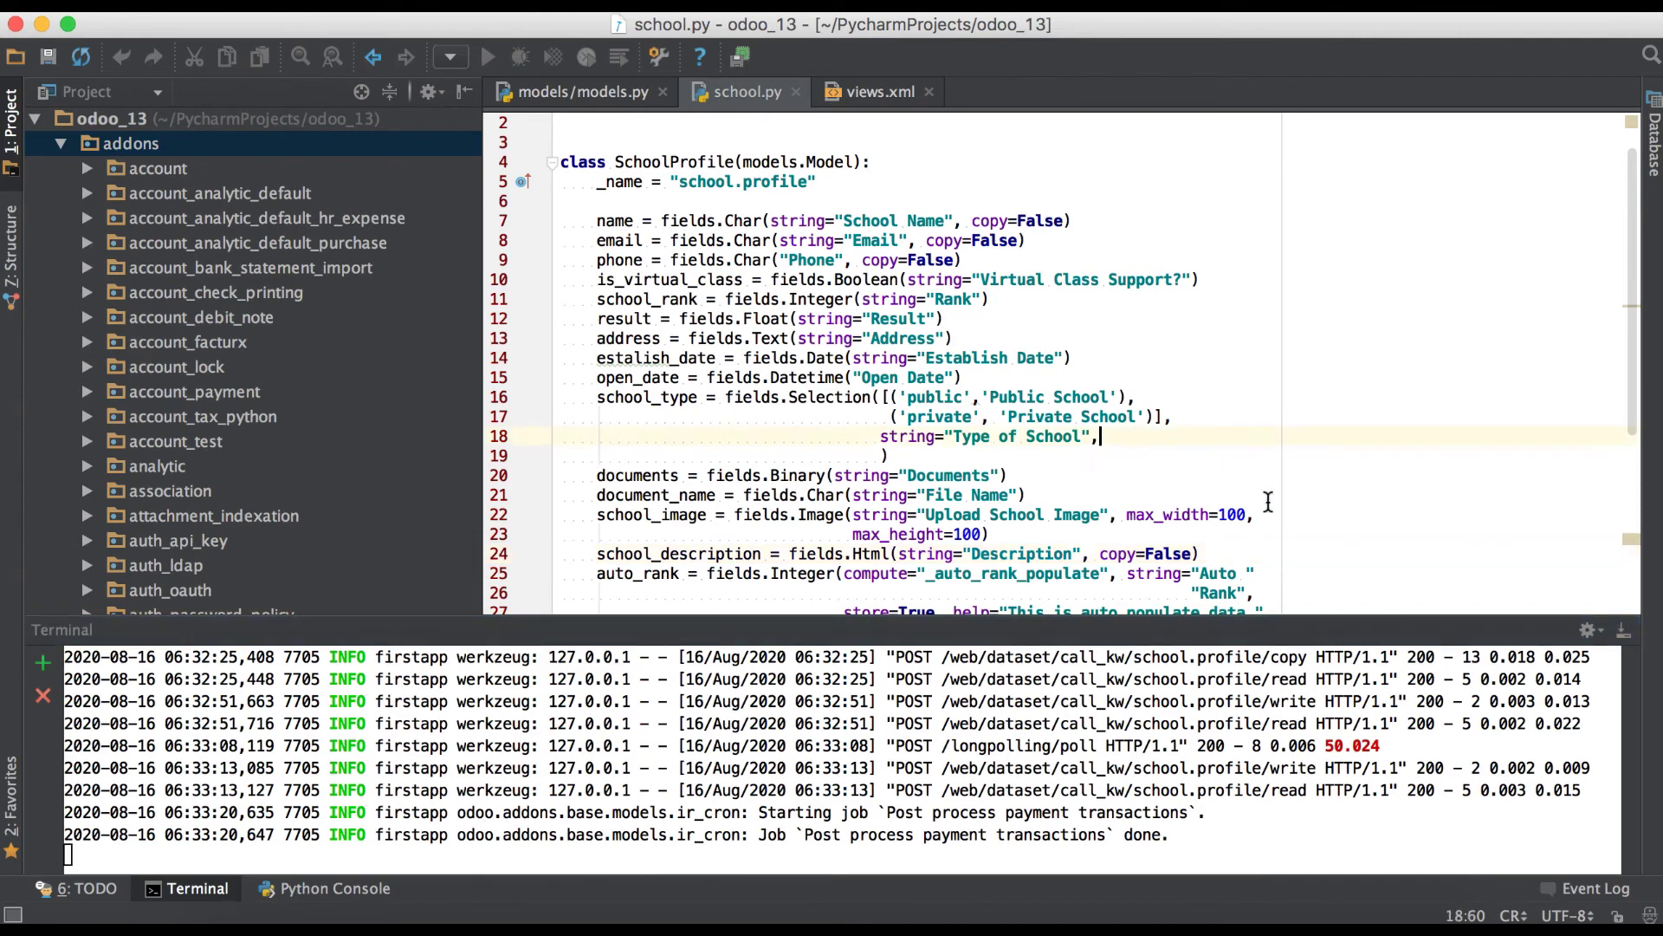
left_click(1066, 221)
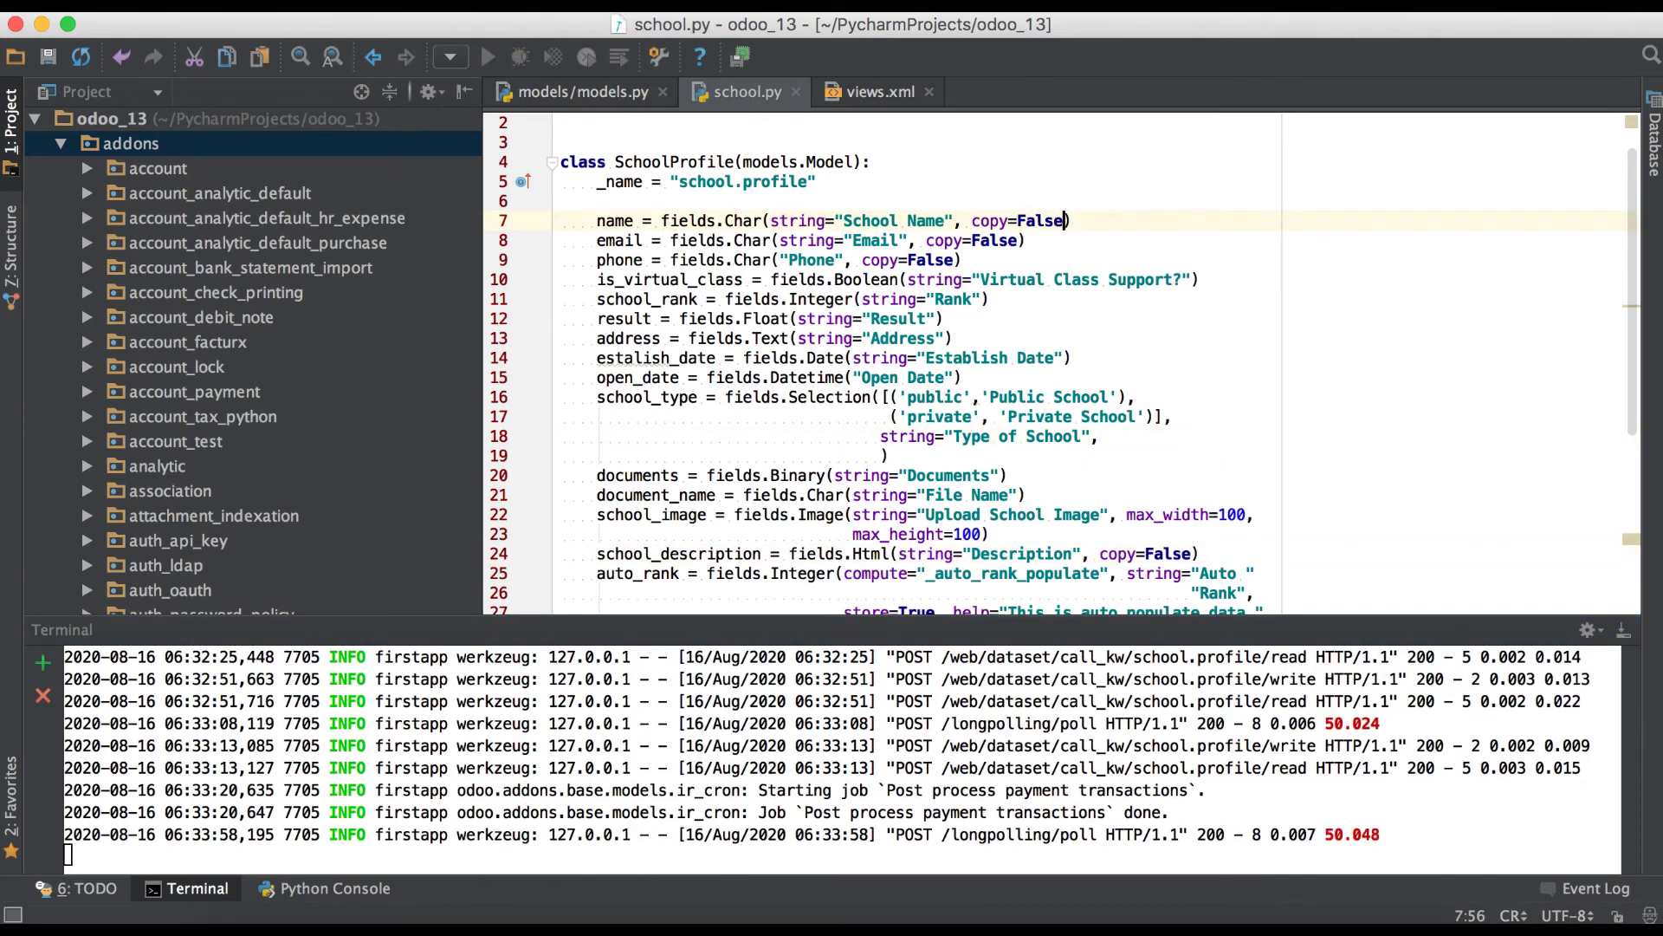
type(", default=")
type("\"")
type("Su")
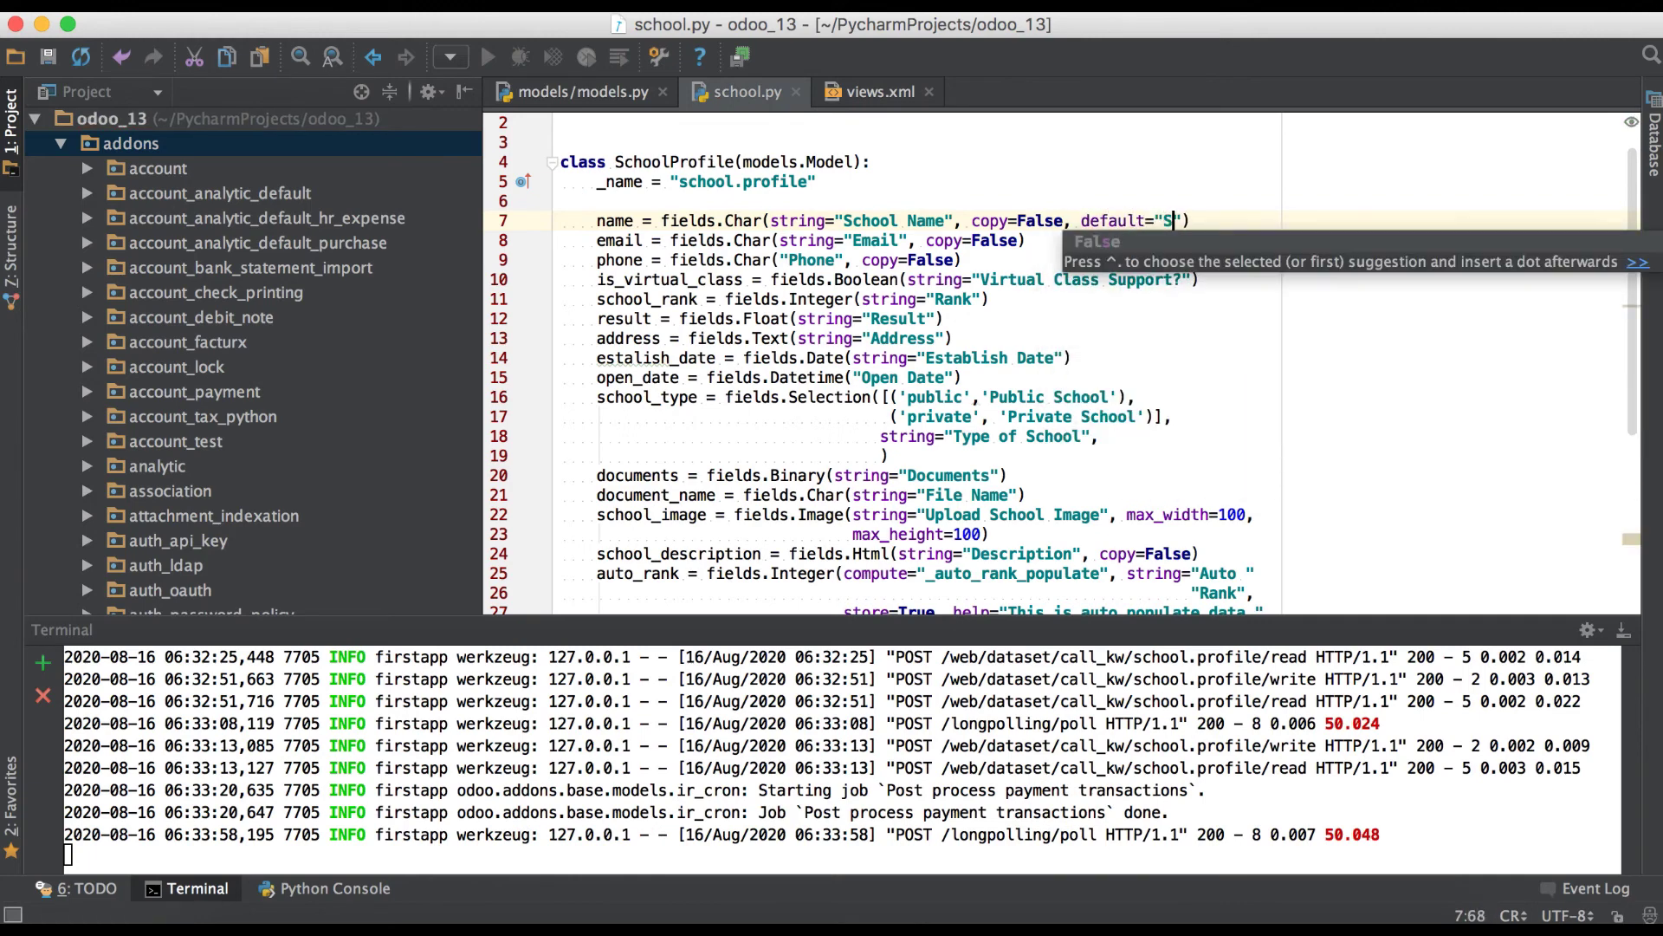
type("nny l")
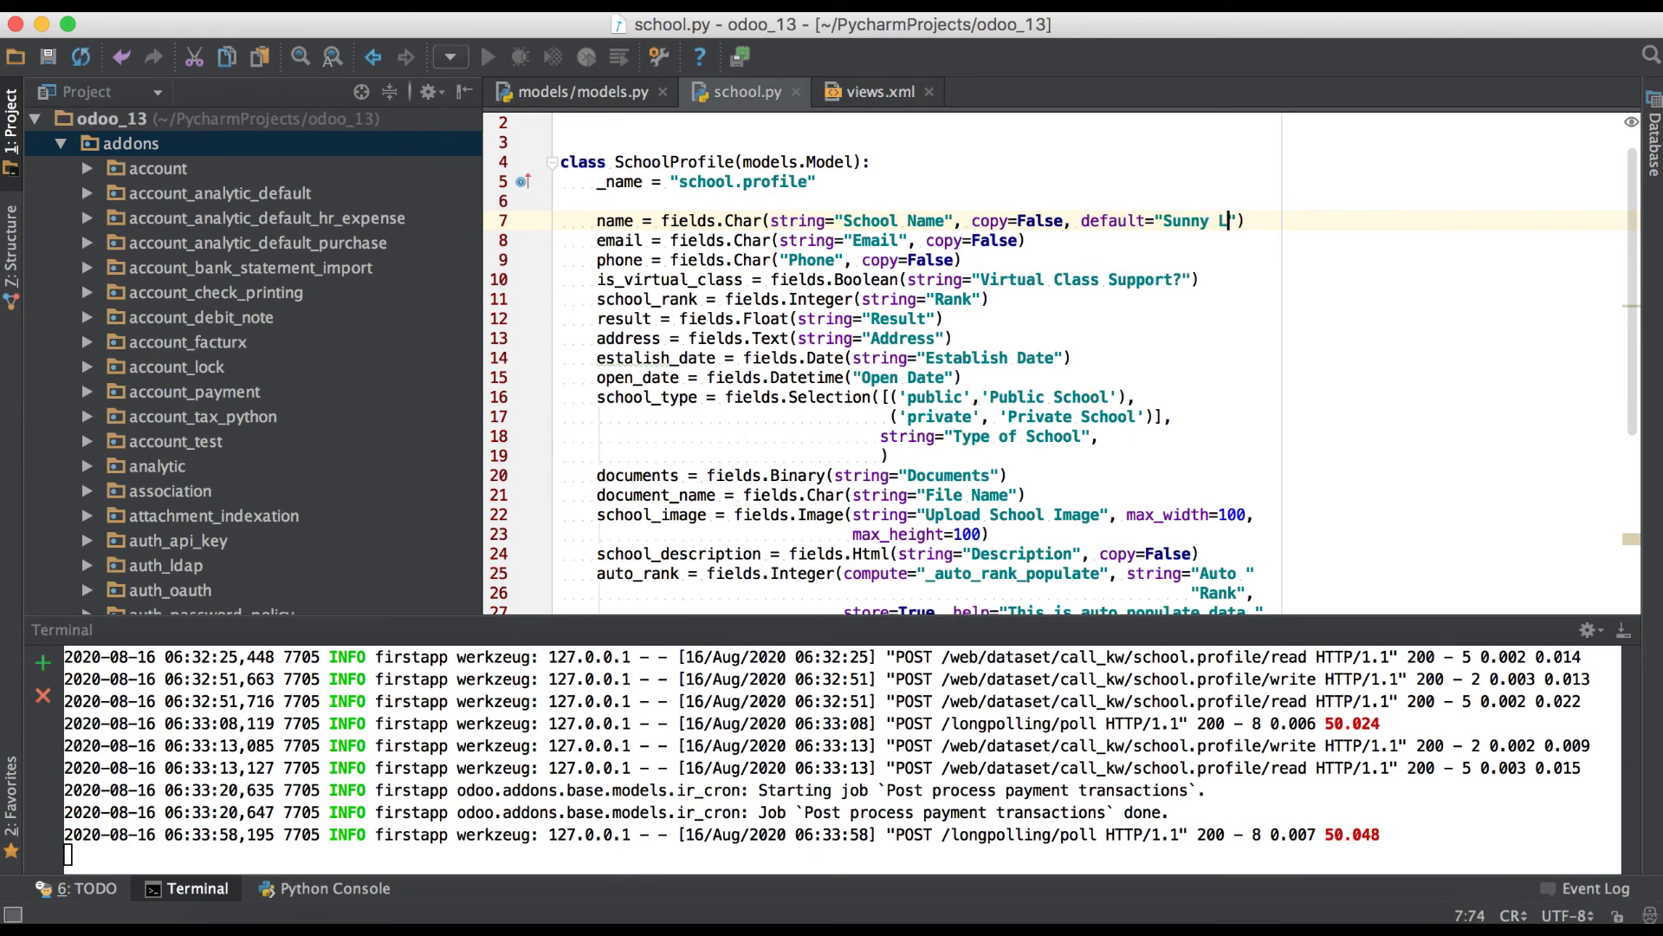
type("eone")
- Restart the Odoo server so School Name's Sunny Leone default takes effect
left_click(873, 768)
key("ctrl+c")
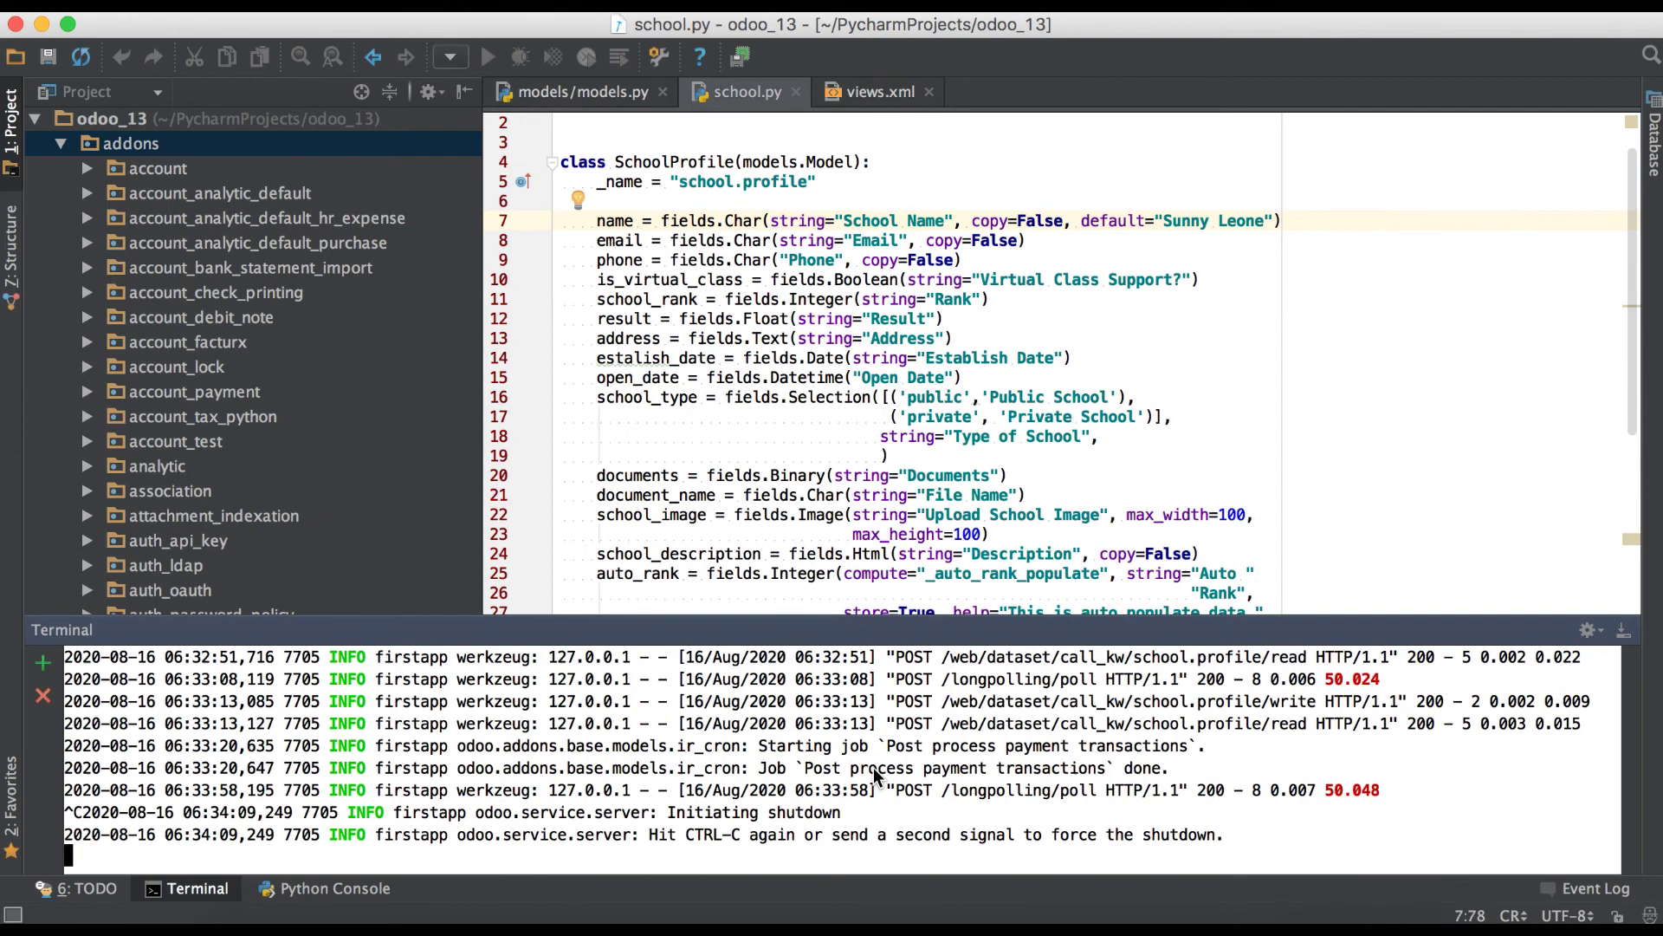
key("ctrl+c")
key("Return")
key("Up")
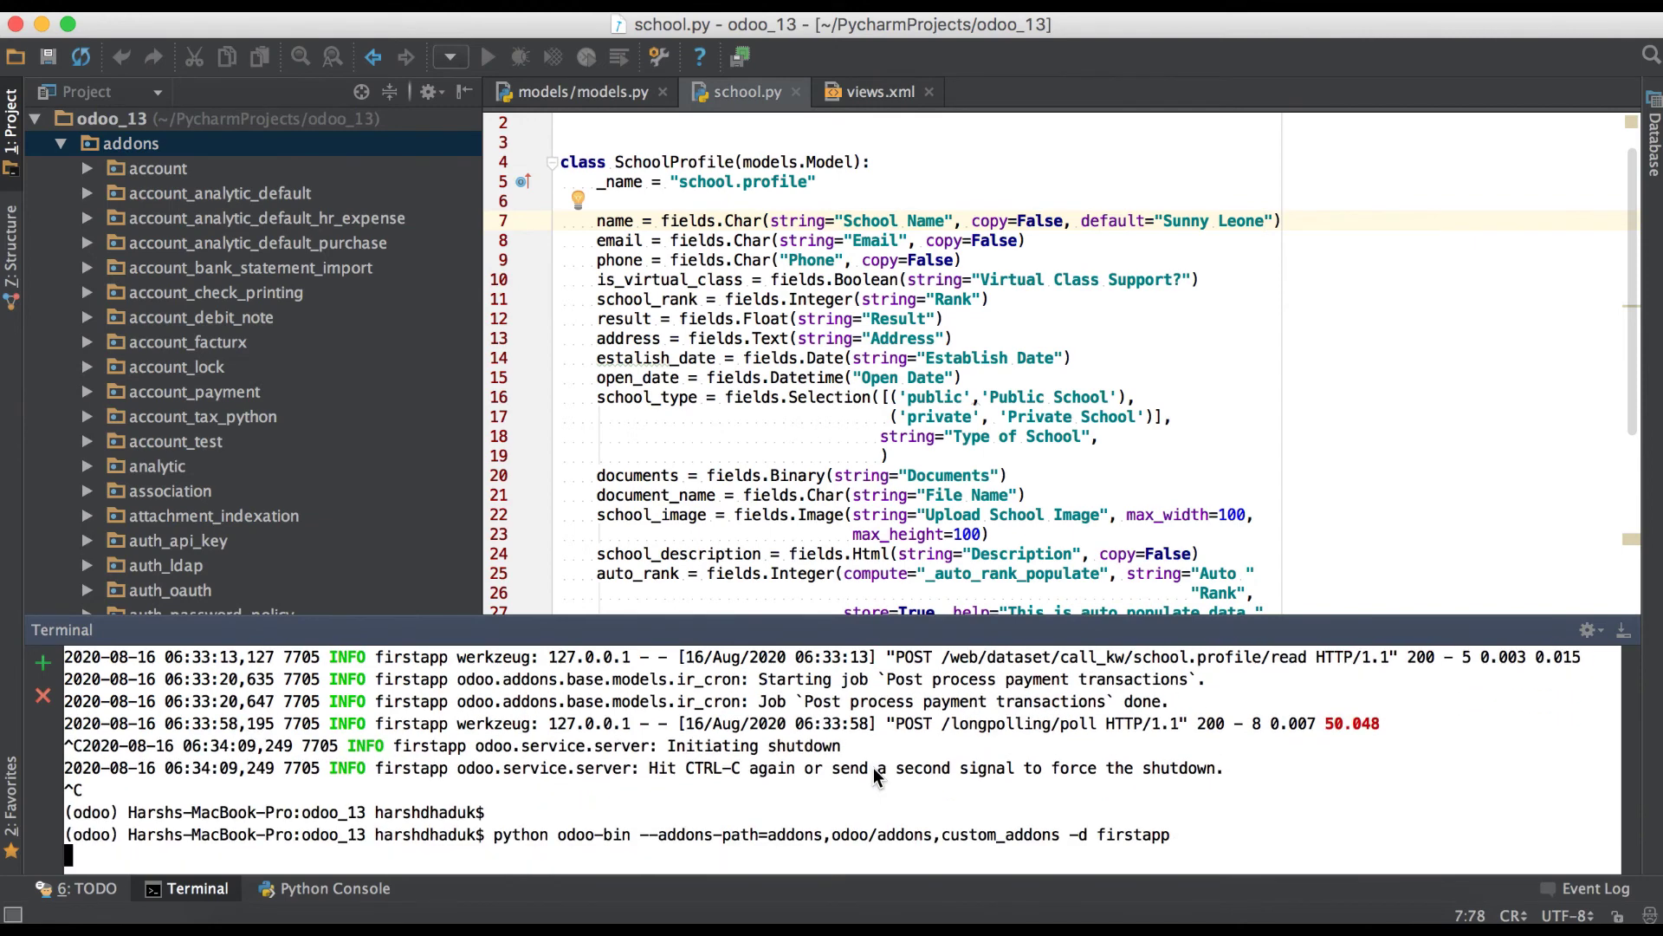
- Reload Odoo and duplicate Xyz-Test-Demo, getting a copy named Sunny Leone
left_click(457, 872)
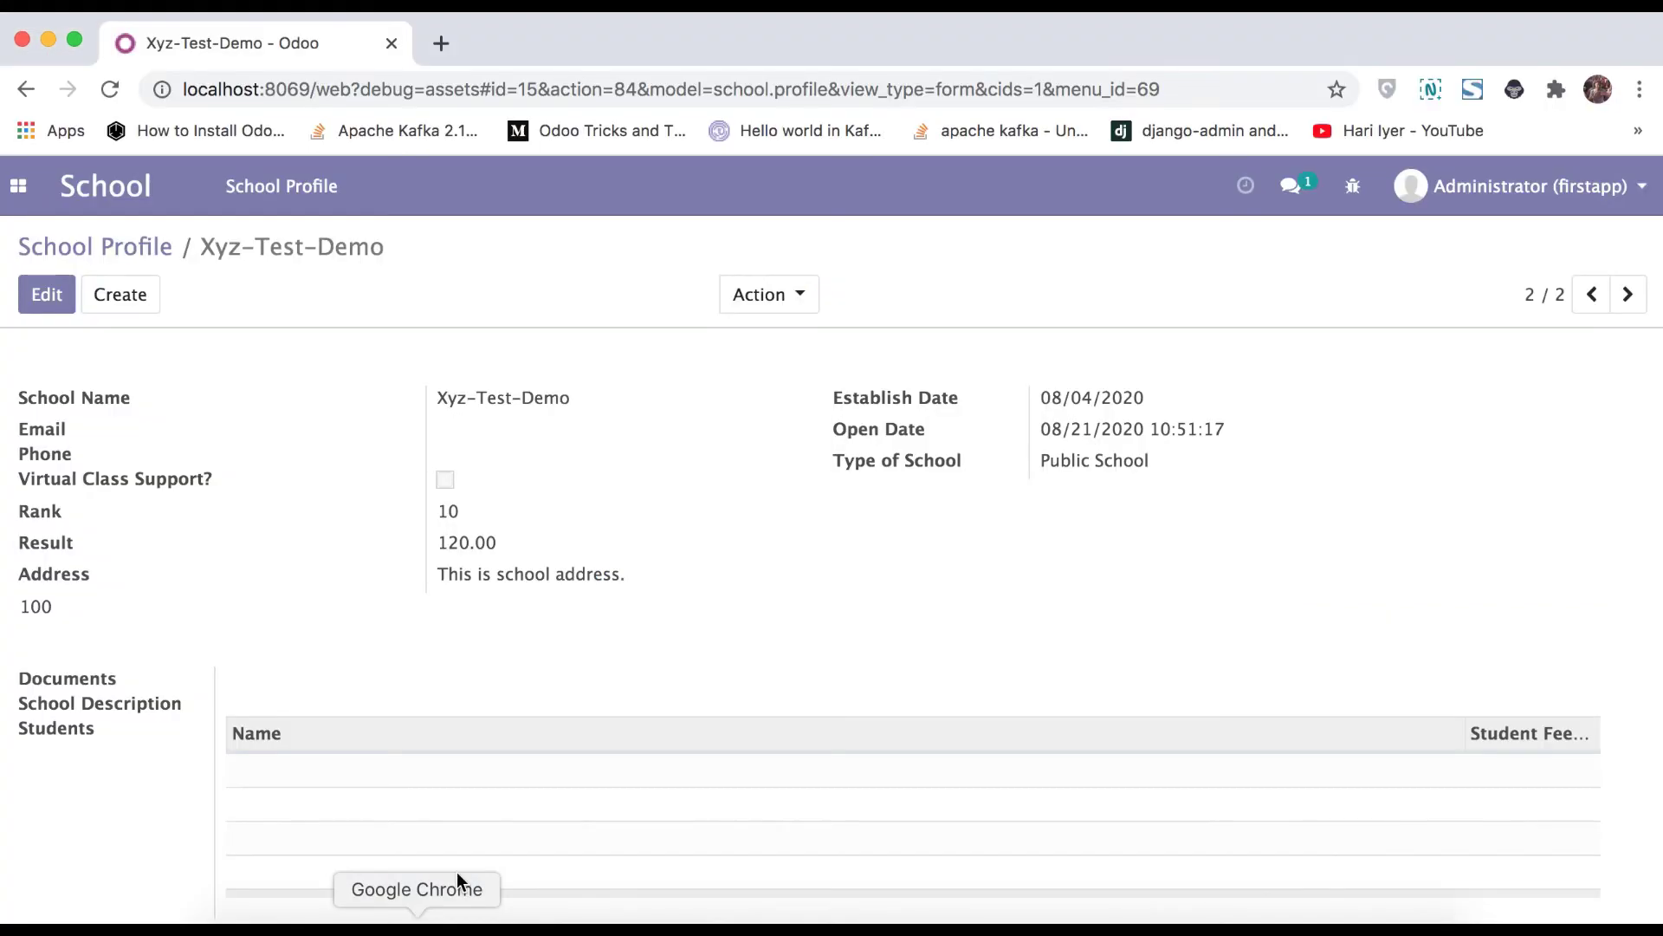
left_click(111, 90)
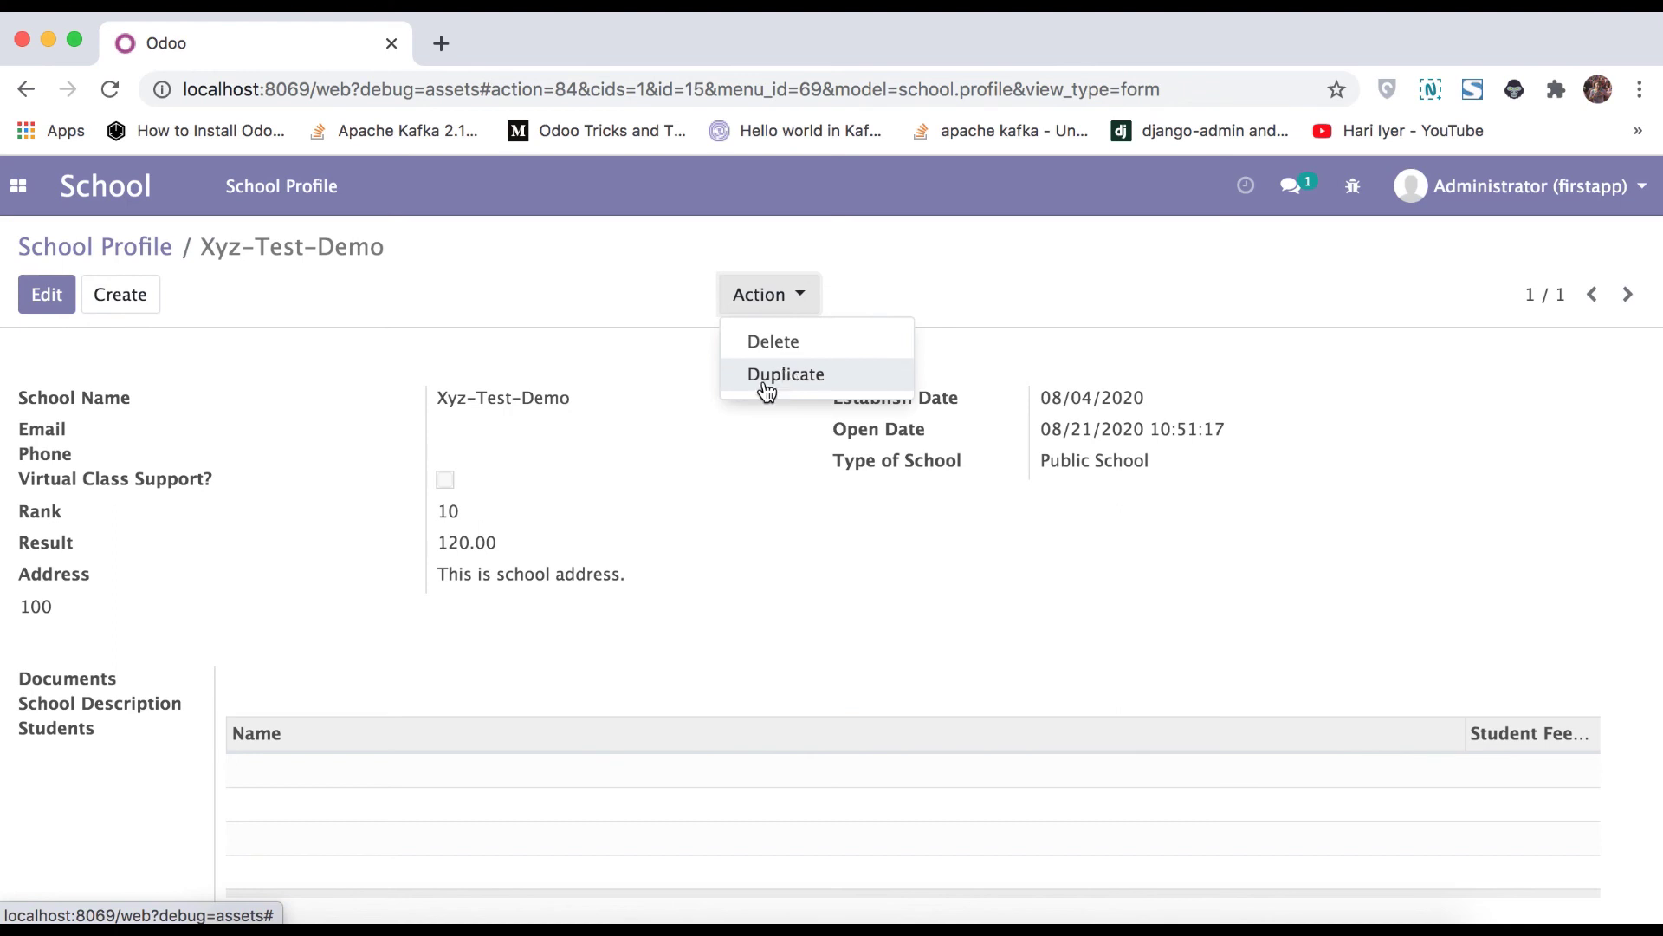
left_click(605, 454)
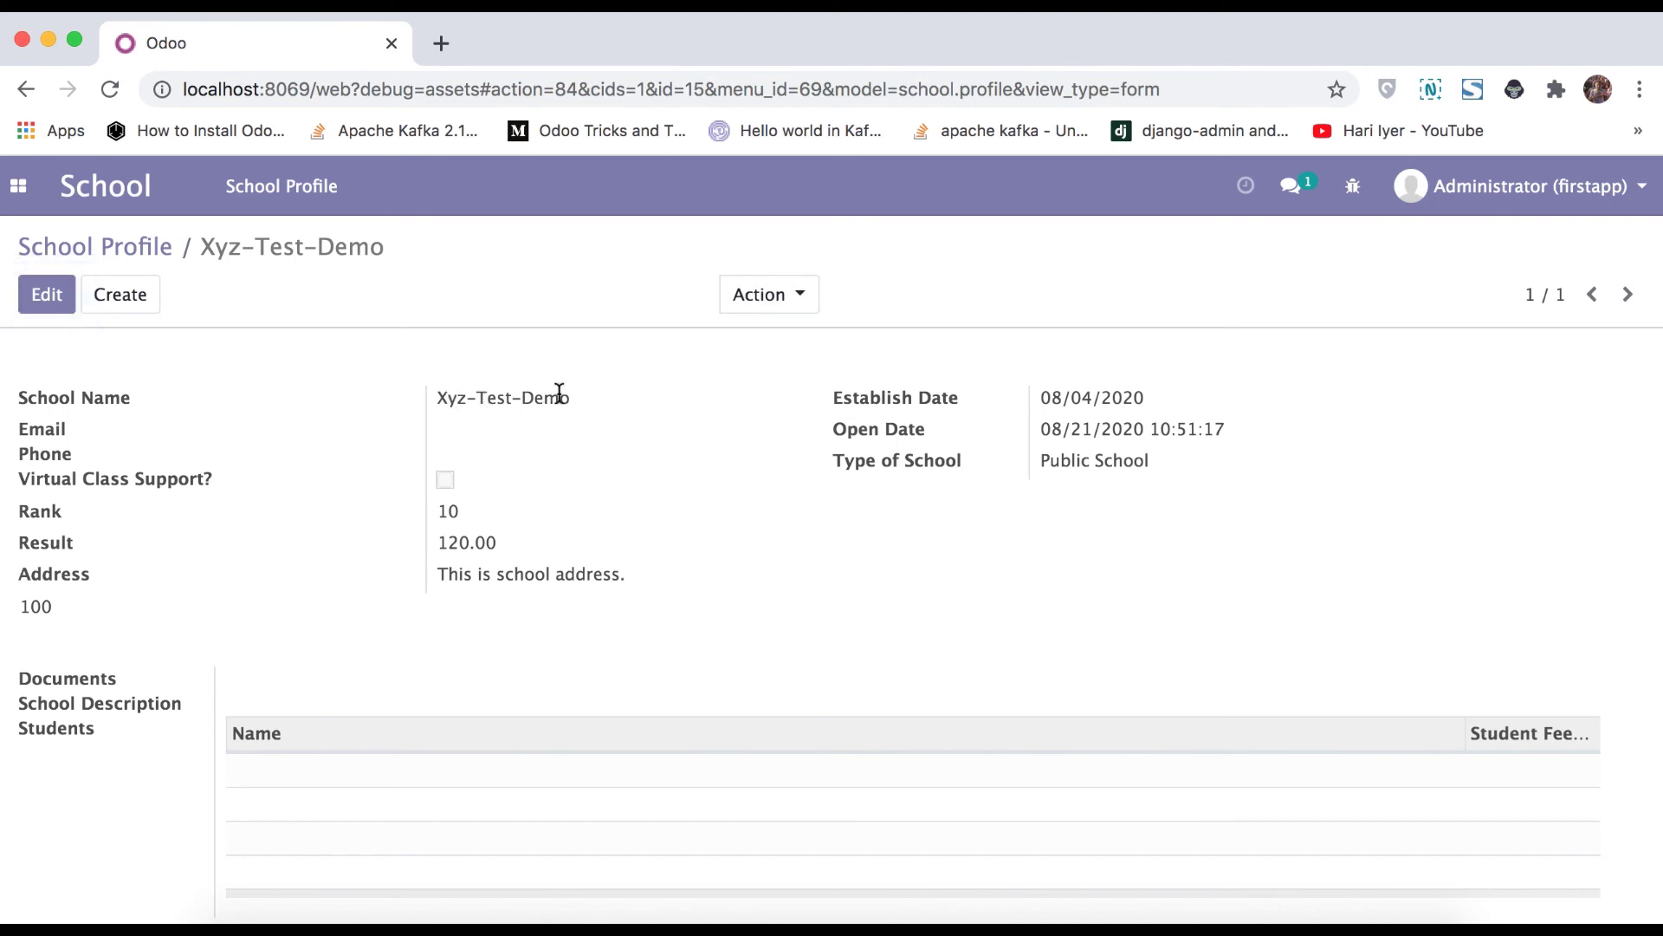
left_click(773, 296)
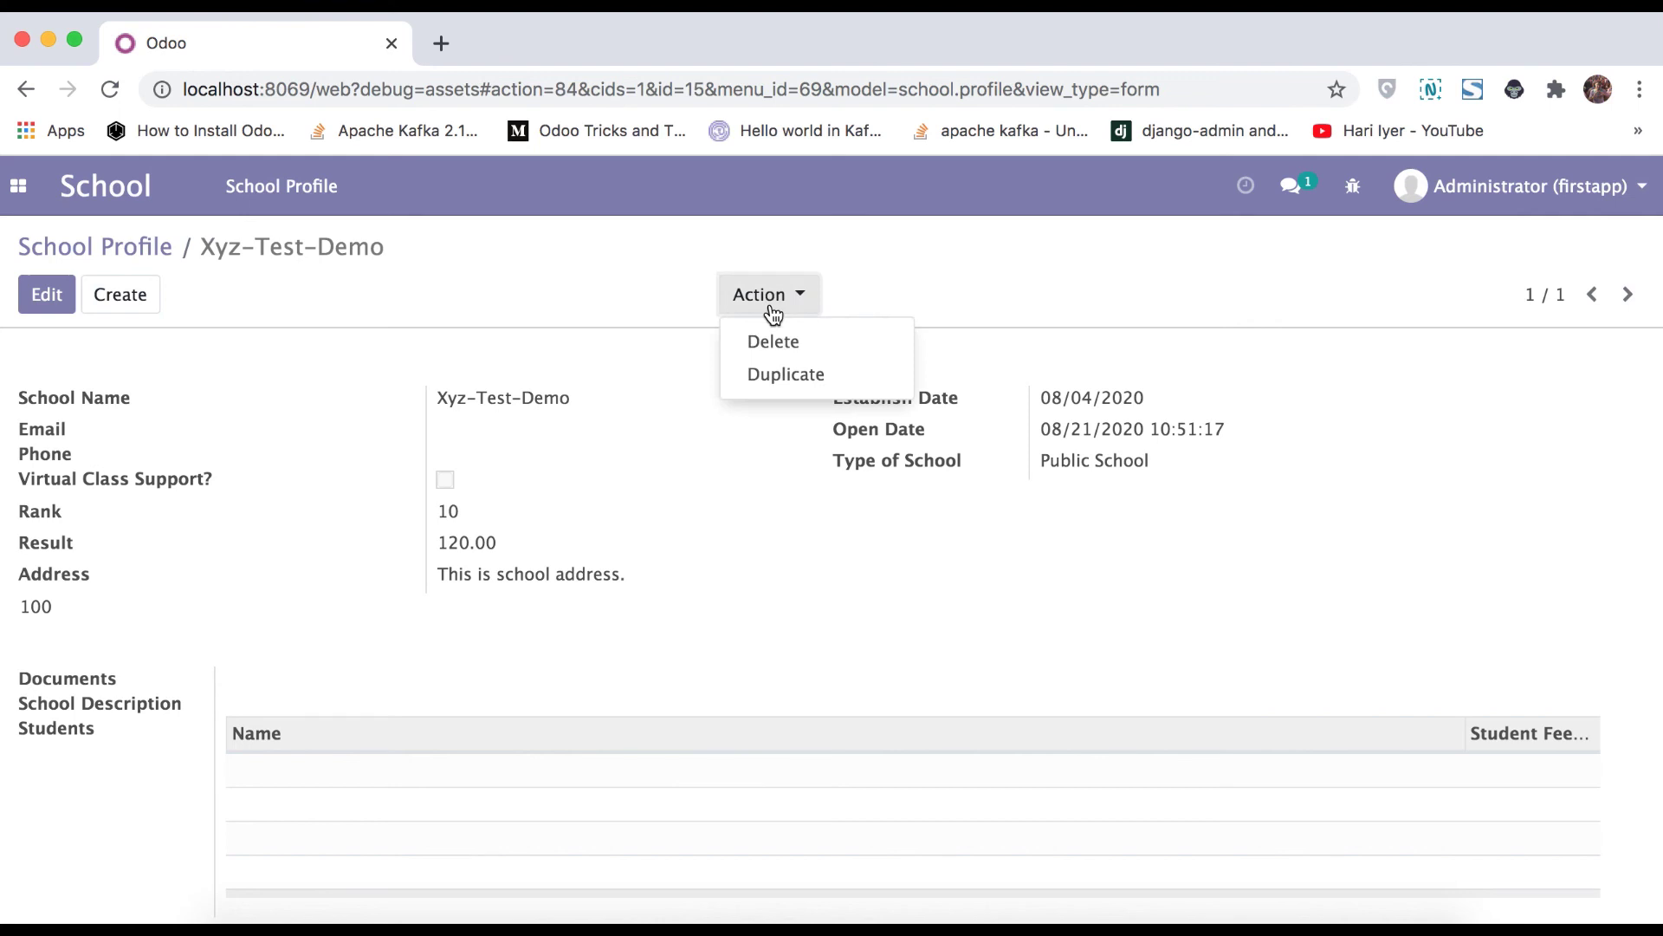
left_click(784, 373)
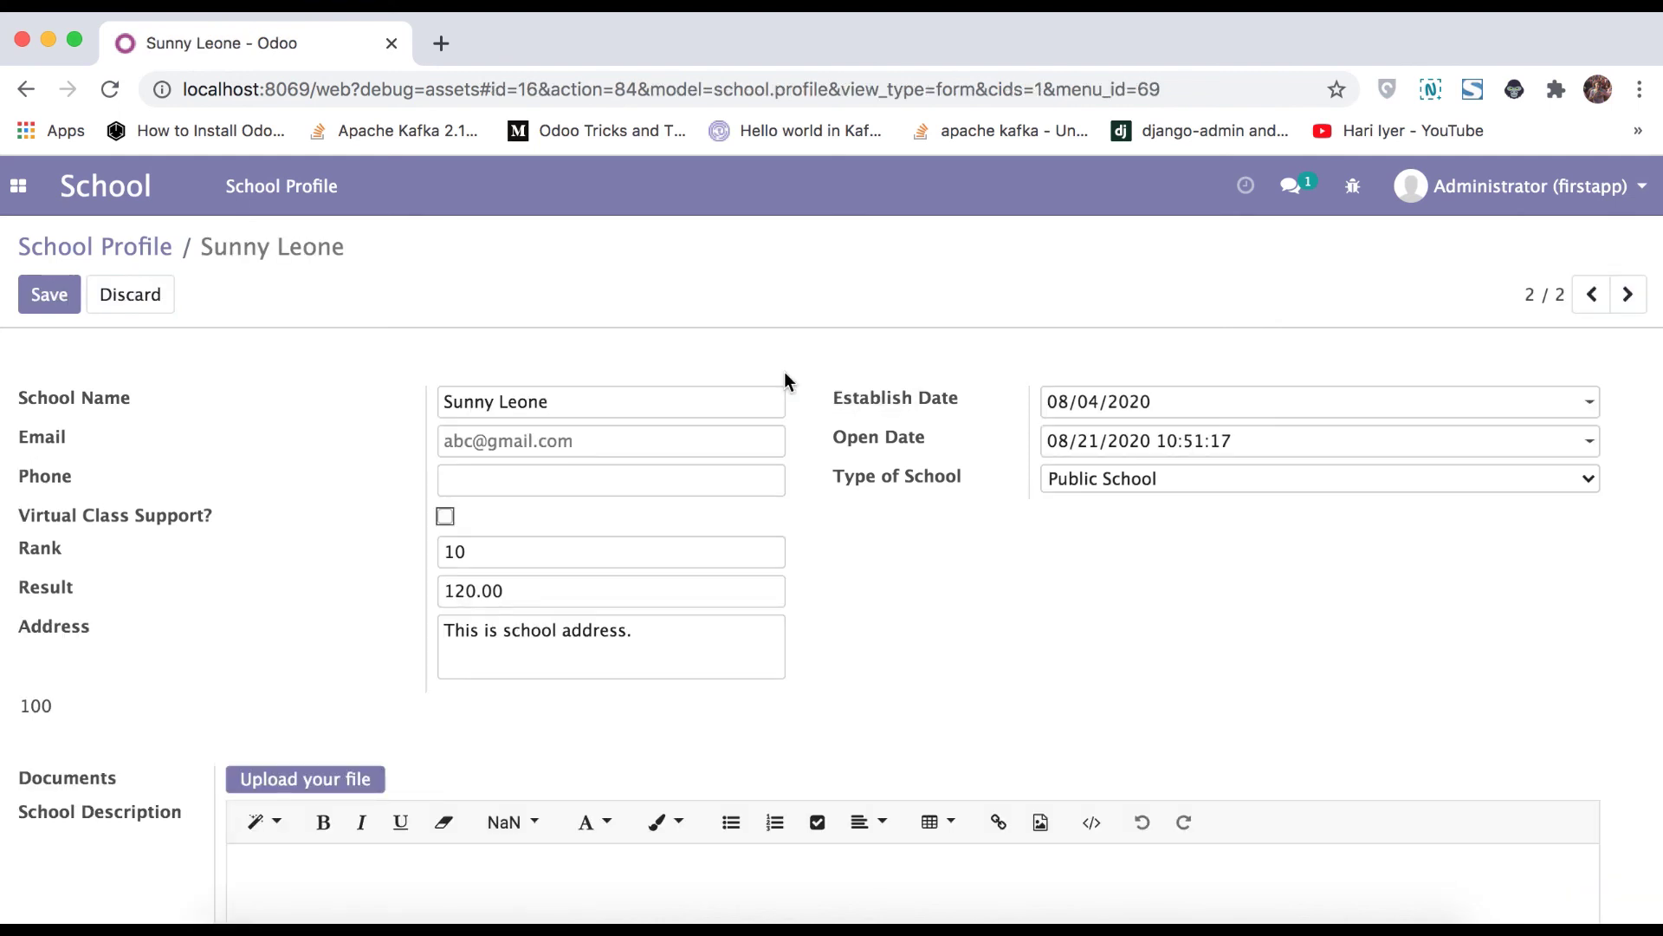
left_click_drag(564, 405, 445, 403)
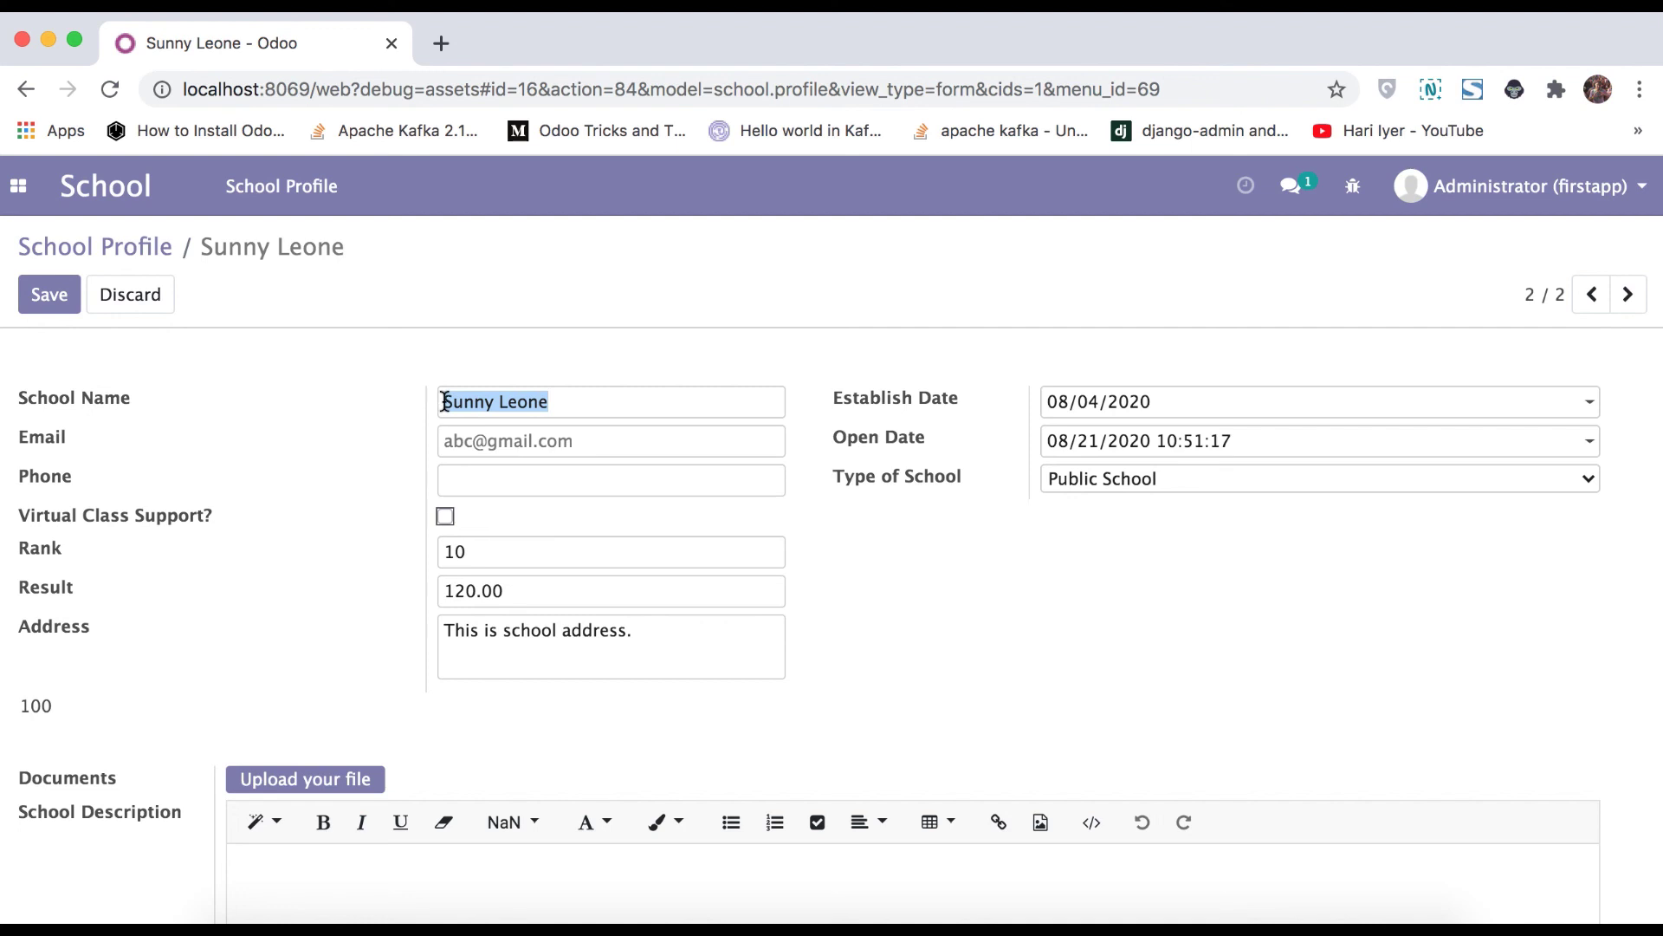
left_click(356, 406)
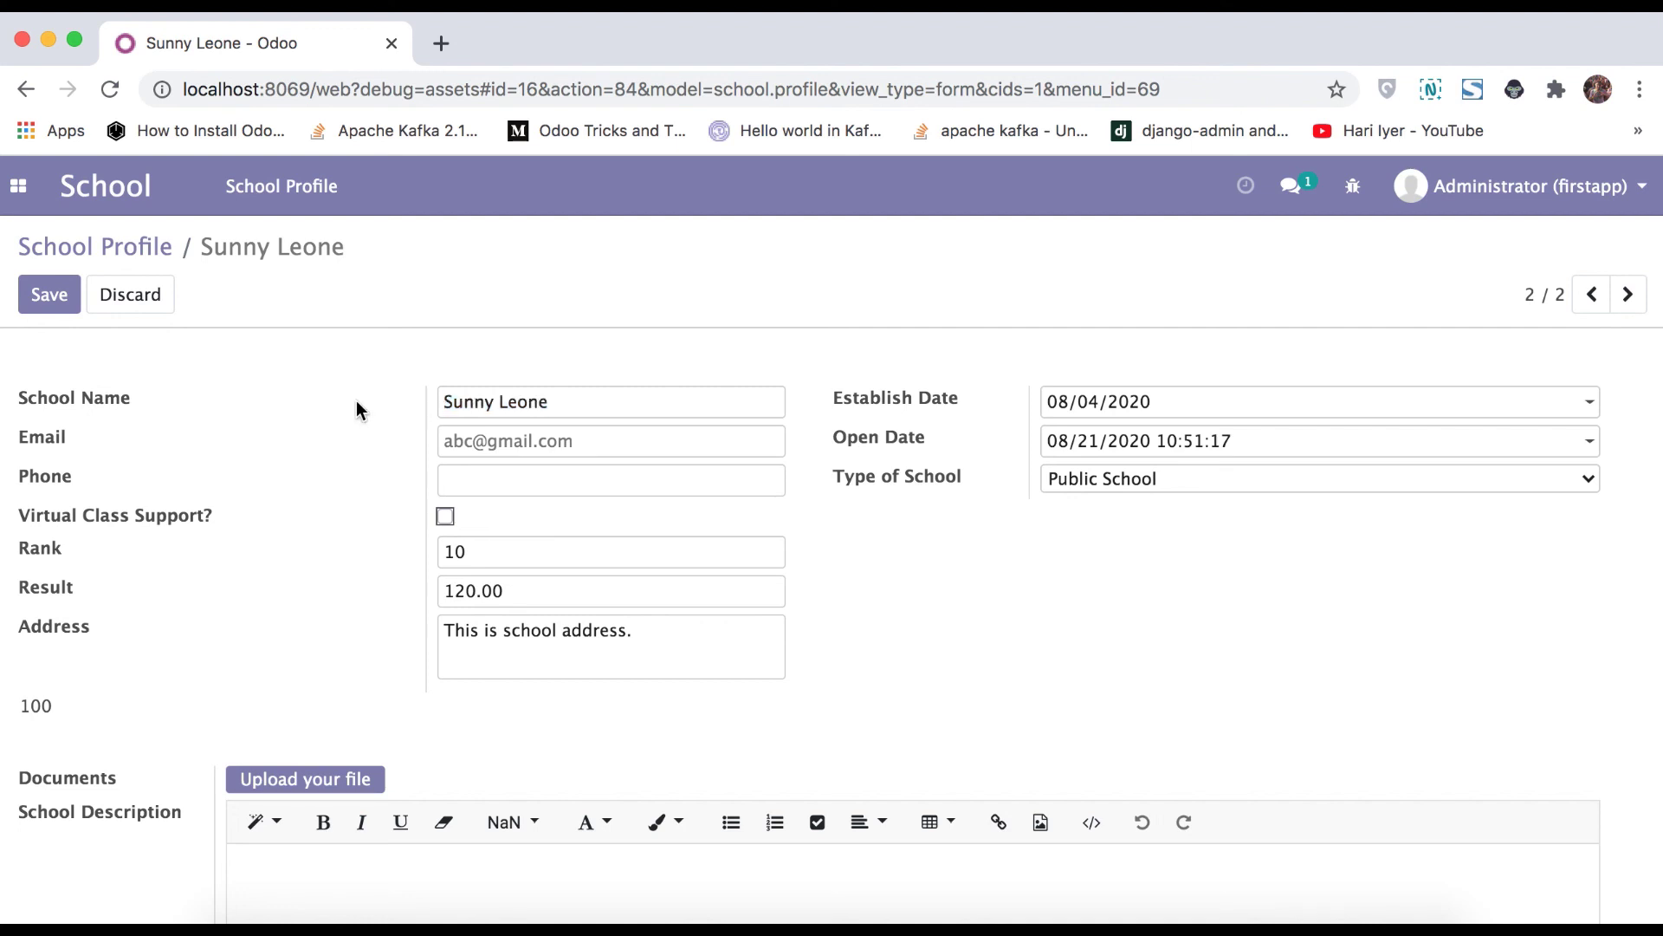